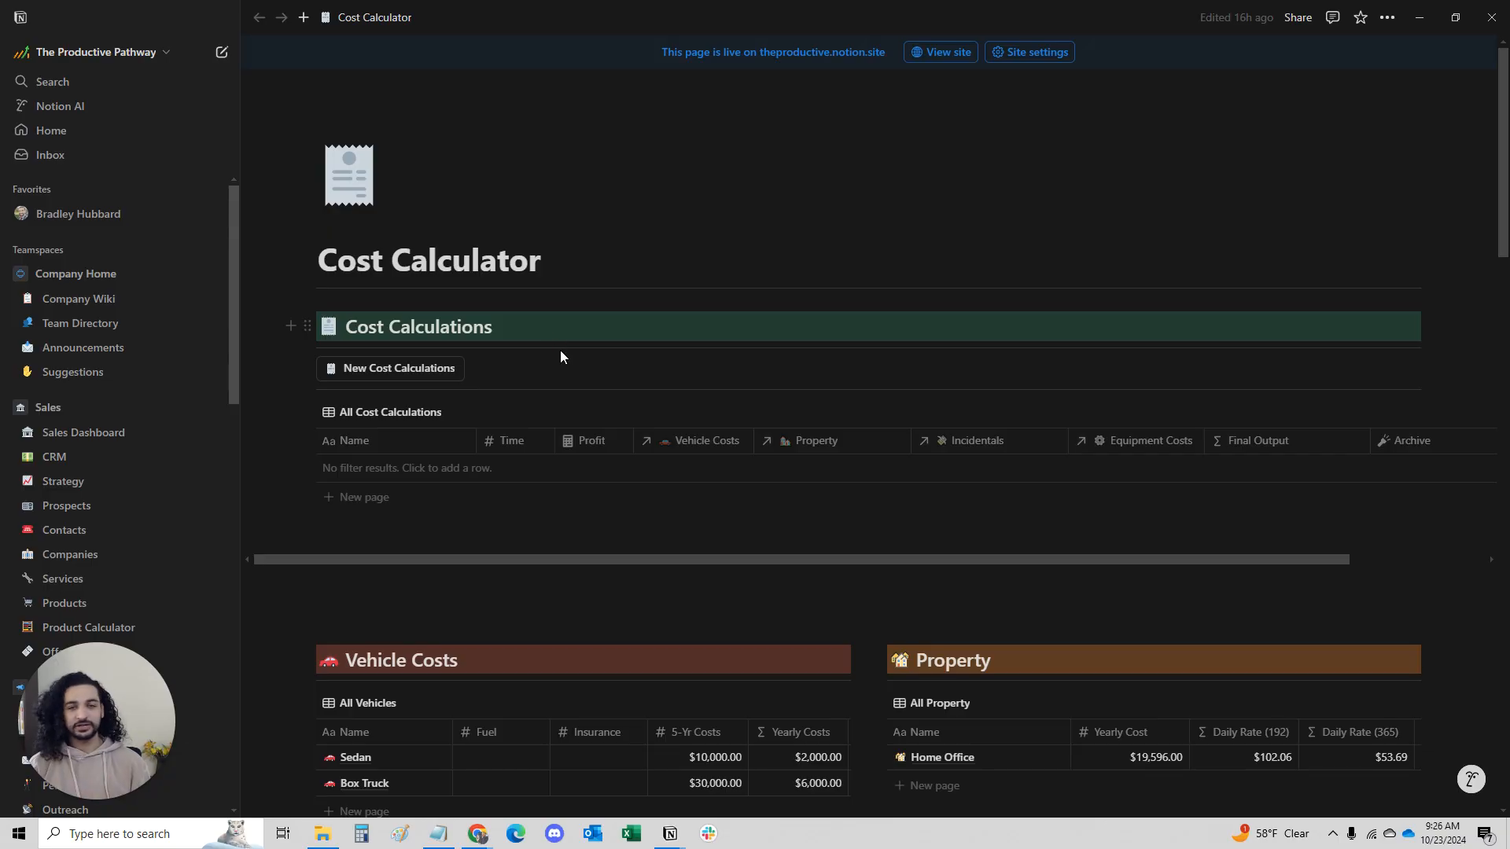
Create a new cost calculation, titled as a job for the customer, with a time of 8 hours.
{"action": "scroll", "coordinate": [565, 354], "scroll_direction": "down", "scroll_amount": 1}
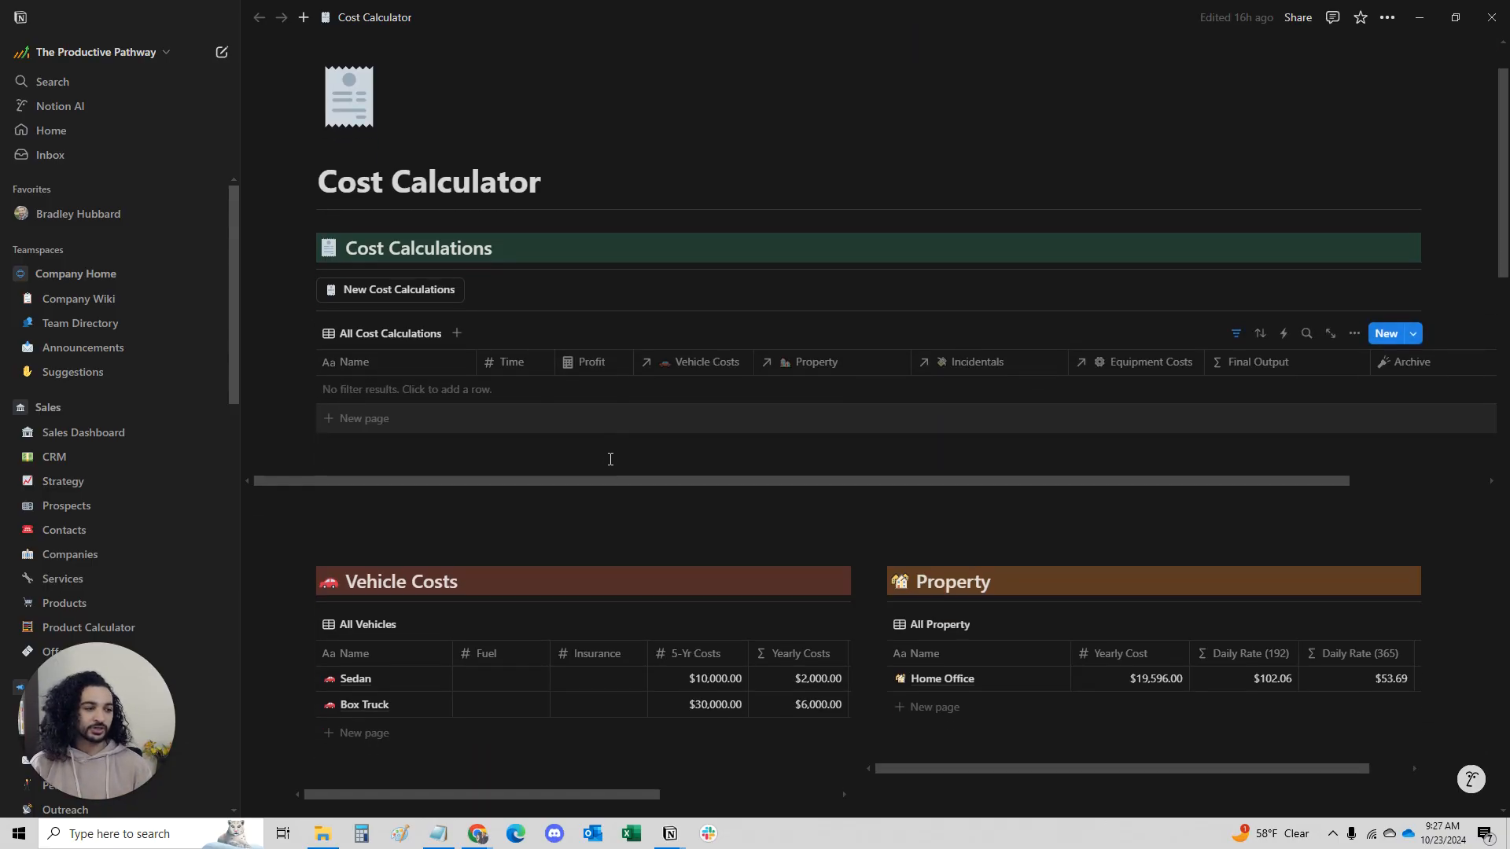
{"action": "scroll", "coordinate": [889, 428], "scroll_direction": "down", "scroll_amount": 6}
{"action": "scroll", "coordinate": [846, 431], "scroll_direction": "up", "scroll_amount": 7}
{"action": "left_click", "coordinate": [404, 368]}
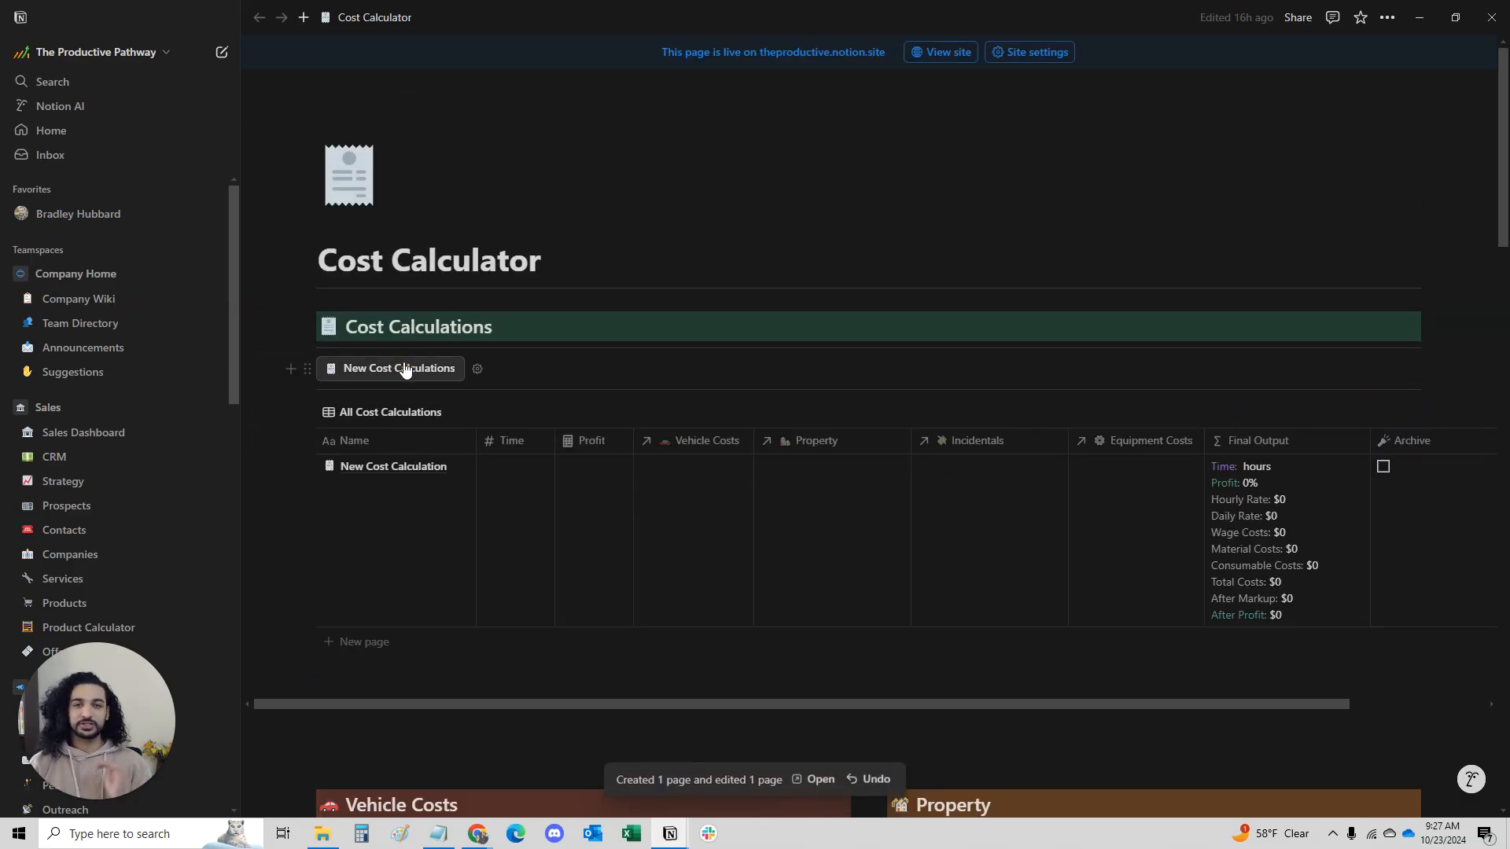
{"action": "left_click", "coordinate": [401, 491]}
{"action": "key", "text": "ctrl+a"}
{"action": "type", "text": "Job for Gasper"}
{"action": "key", "text": "Return"}
{"action": "left_click", "coordinate": [528, 518]}
{"action": "type", "text": "8"}
{"action": "left_click", "coordinate": [616, 264]}
Link the Sedan as the job's vehicle cost and the Home Office as its property.
{"action": "left_click", "coordinate": [666, 516]}
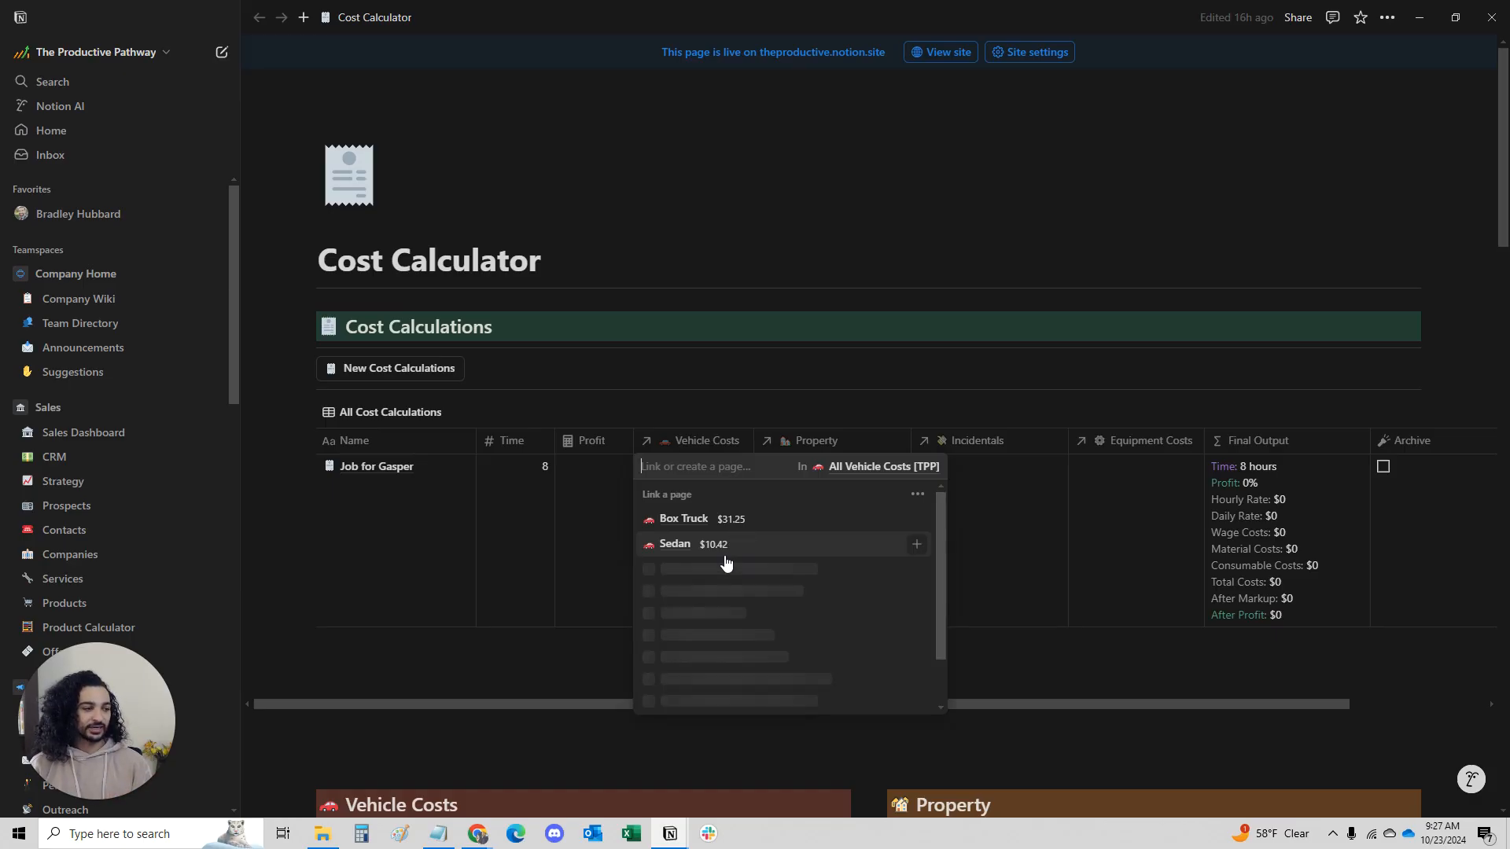
{"action": "left_click", "coordinate": [778, 543]}
{"action": "left_click", "coordinate": [862, 316]}
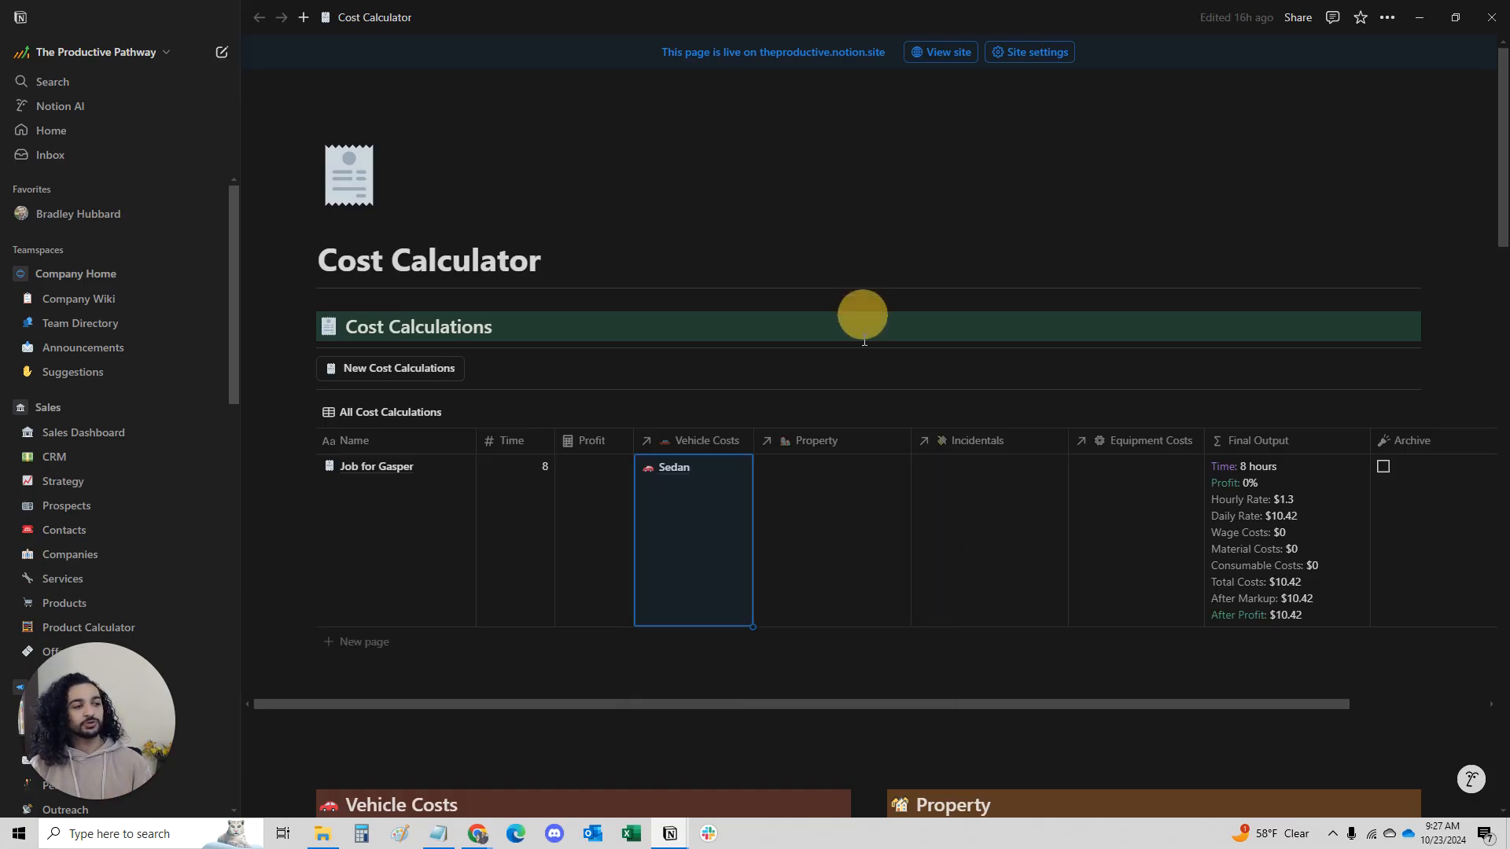
{"action": "left_click", "coordinate": [855, 548]}
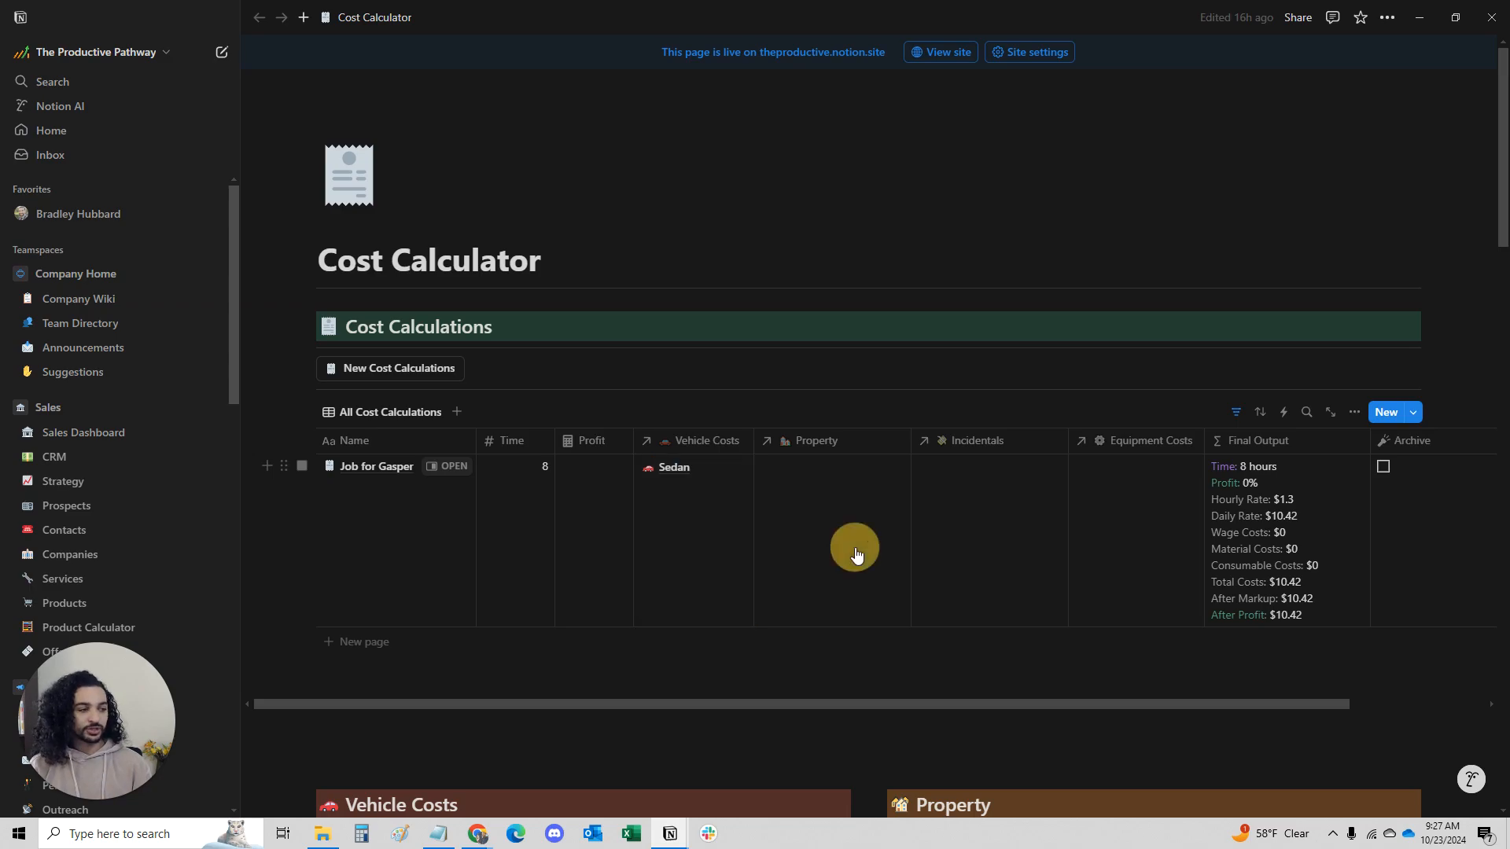
{"action": "left_click", "coordinate": [832, 523]}
{"action": "left_click", "coordinate": [966, 401]}
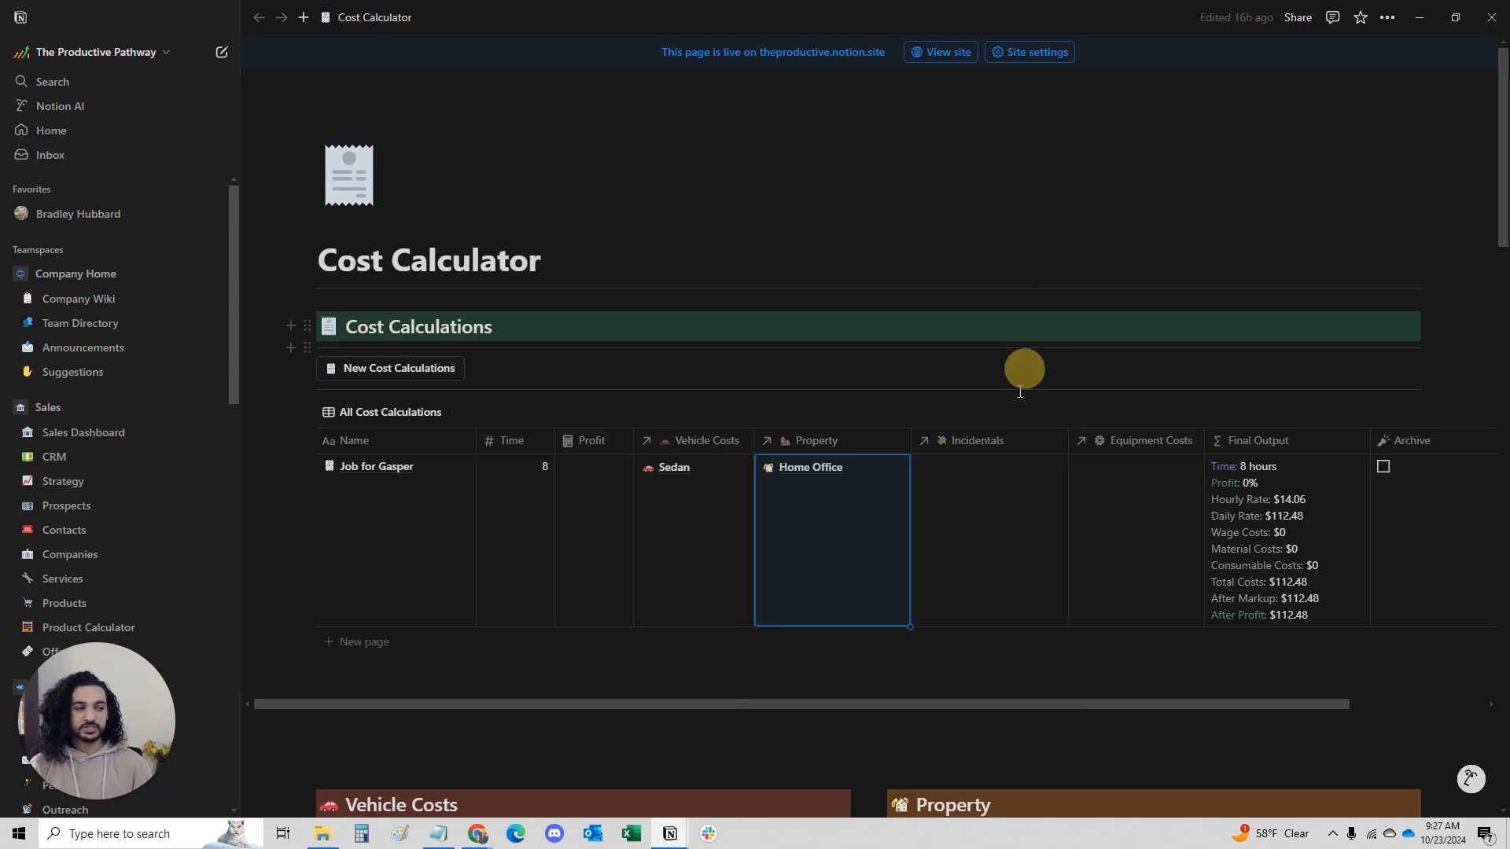
Link Insurance as the job's incidental and Buzz Saw as its equipment cost.
{"action": "left_click", "coordinate": [970, 540]}
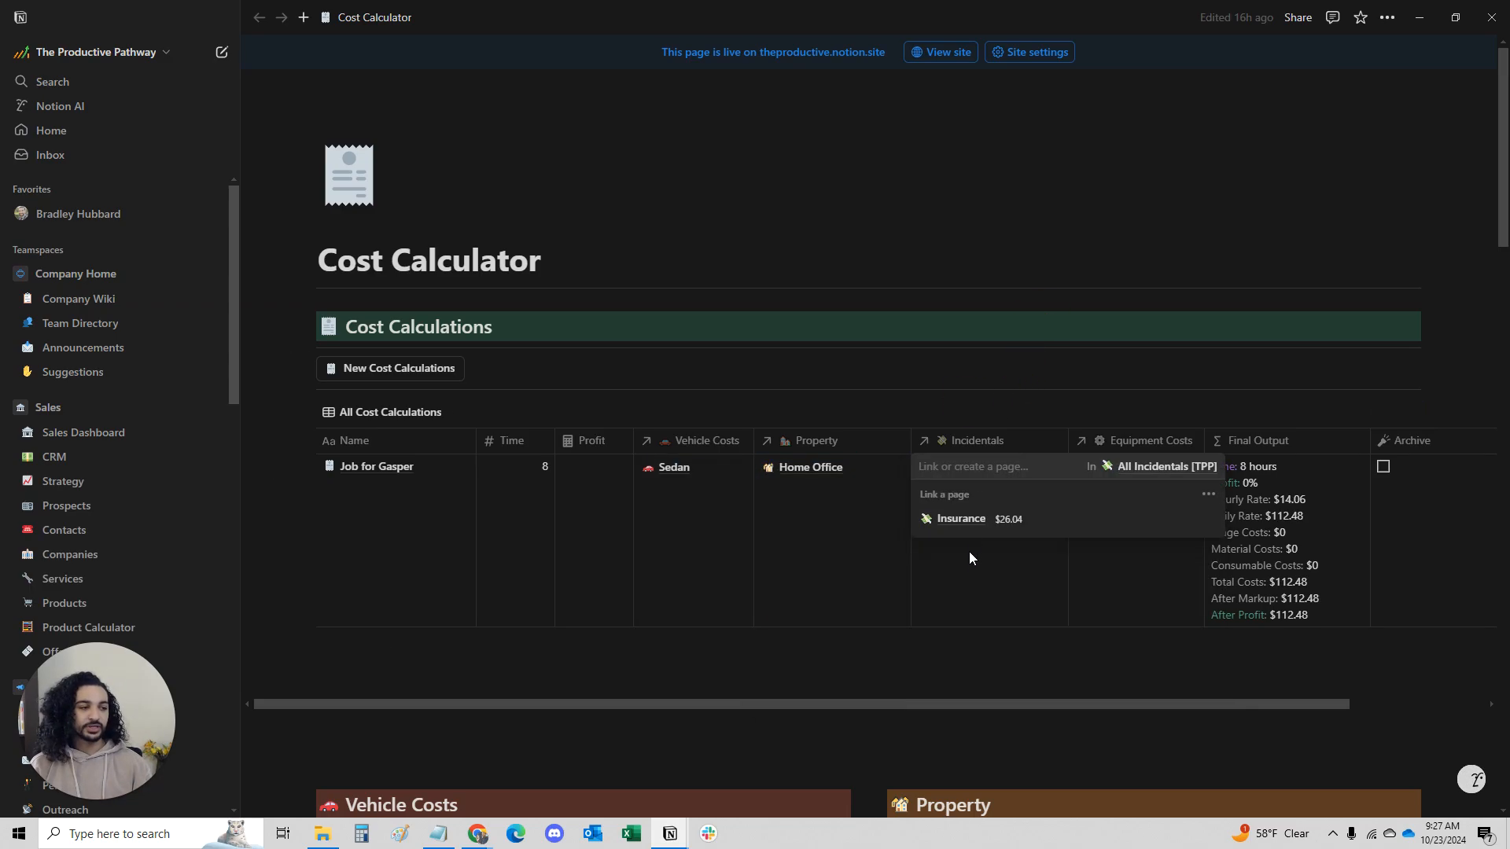
{"action": "left_click", "coordinate": [963, 519]}
{"action": "left_click", "coordinate": [1019, 362]}
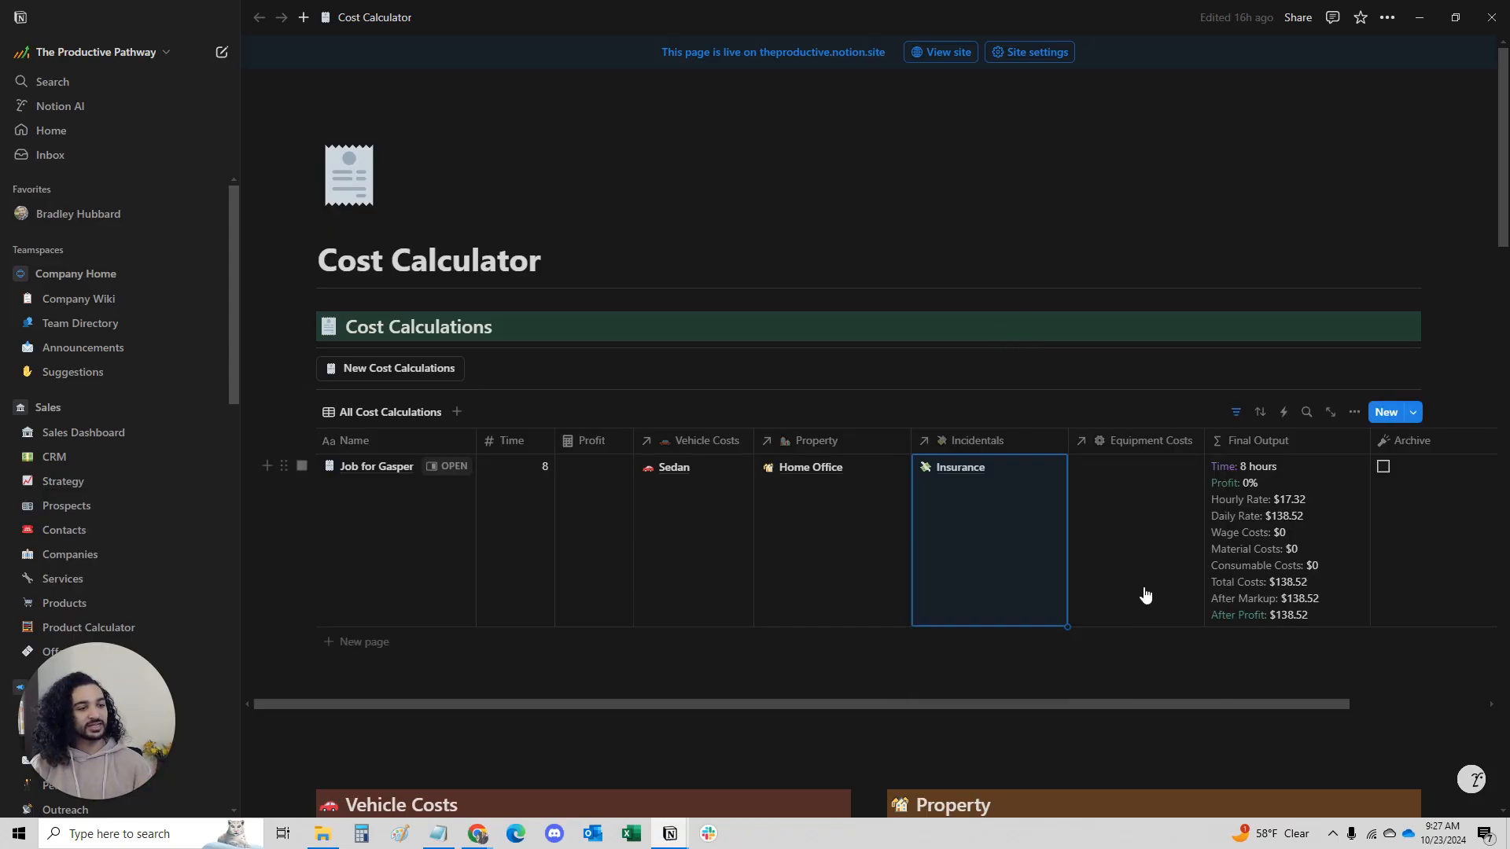
{"action": "left_click", "coordinate": [1132, 549]}
{"action": "left_click", "coordinate": [1123, 532]}
{"action": "left_click", "coordinate": [1106, 286]}
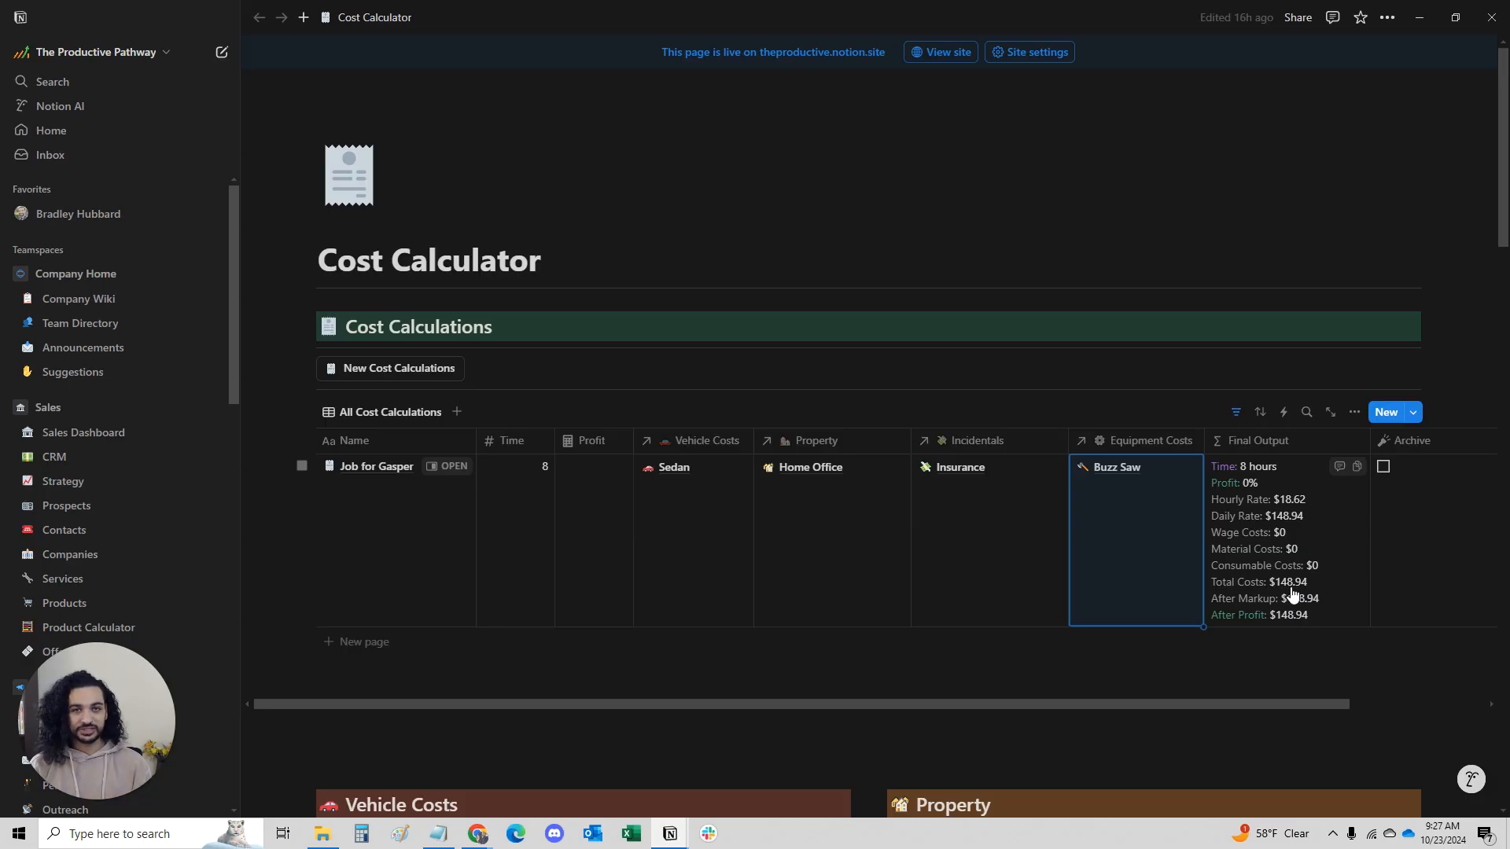
Change the job's time to 40 hours and enter a profit of 50%.
{"action": "left_click", "coordinate": [539, 539]}
{"action": "type", "text": "40"}
{"action": "key", "text": "Escape"}
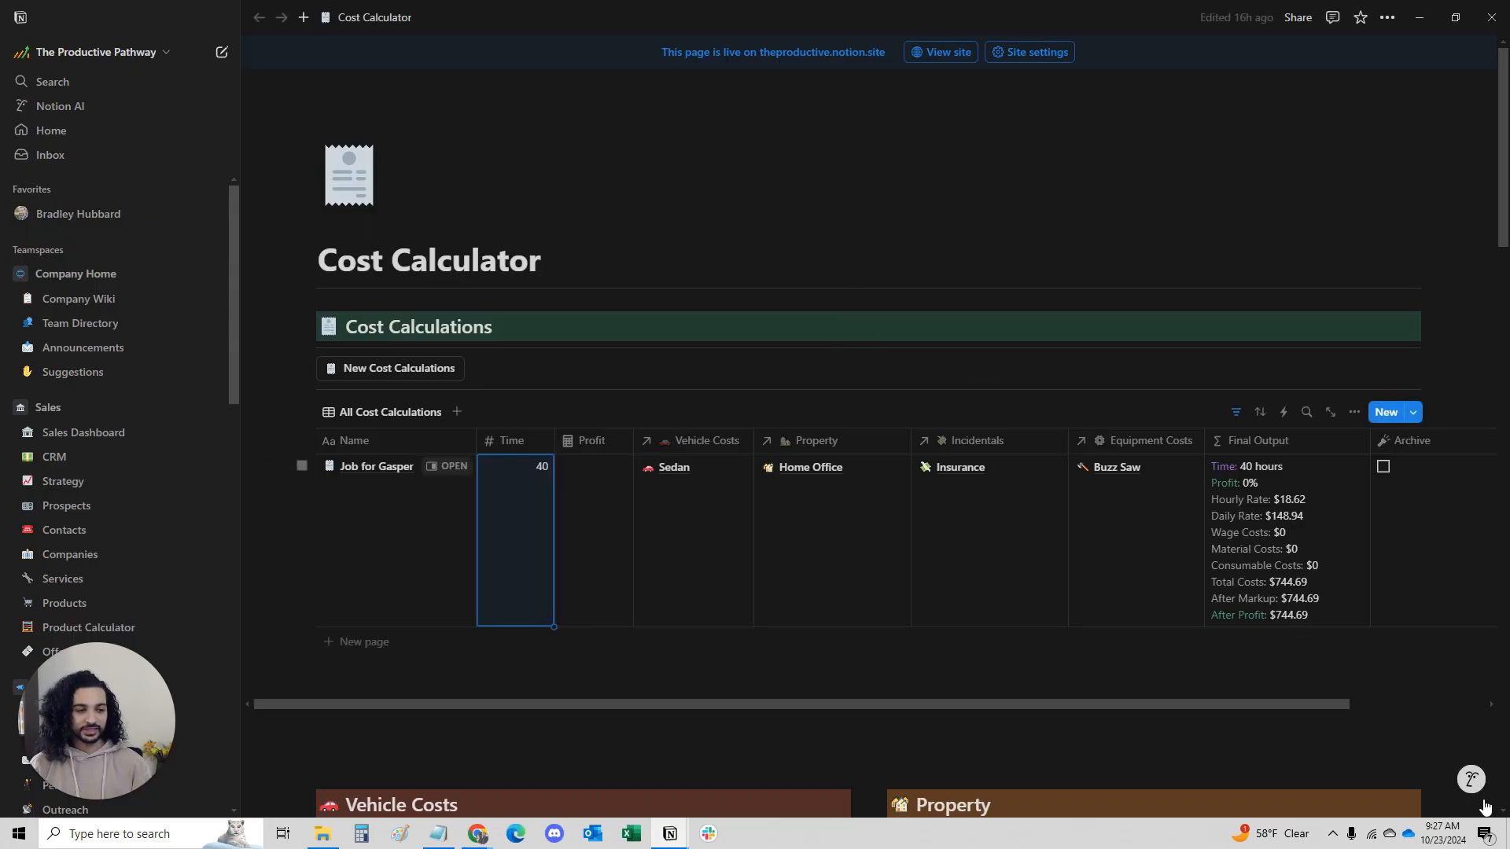
{"action": "left_click", "coordinate": [606, 558]}
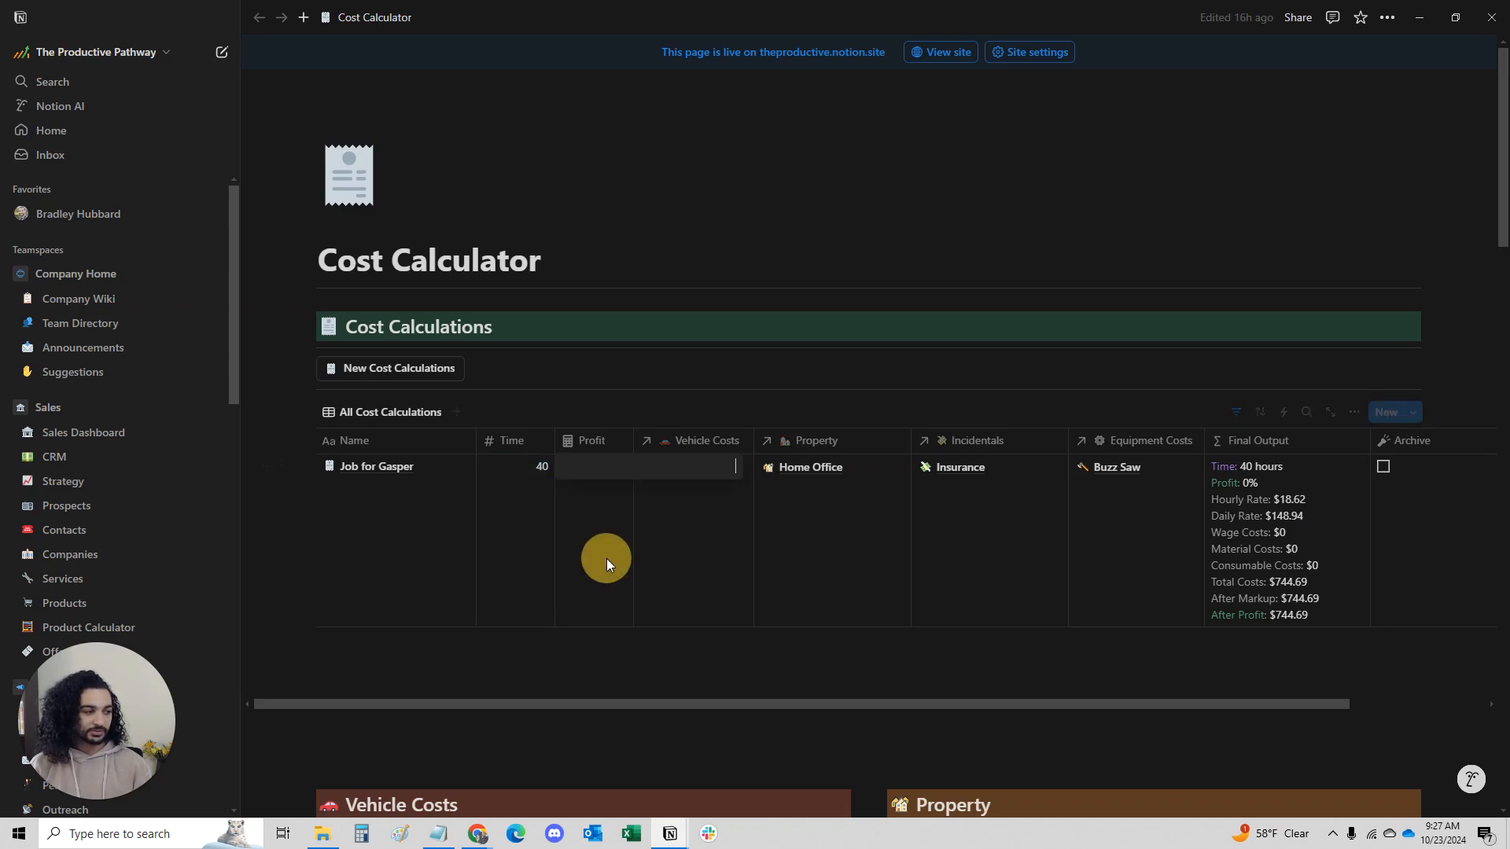
{"action": "type", "text": "50"}
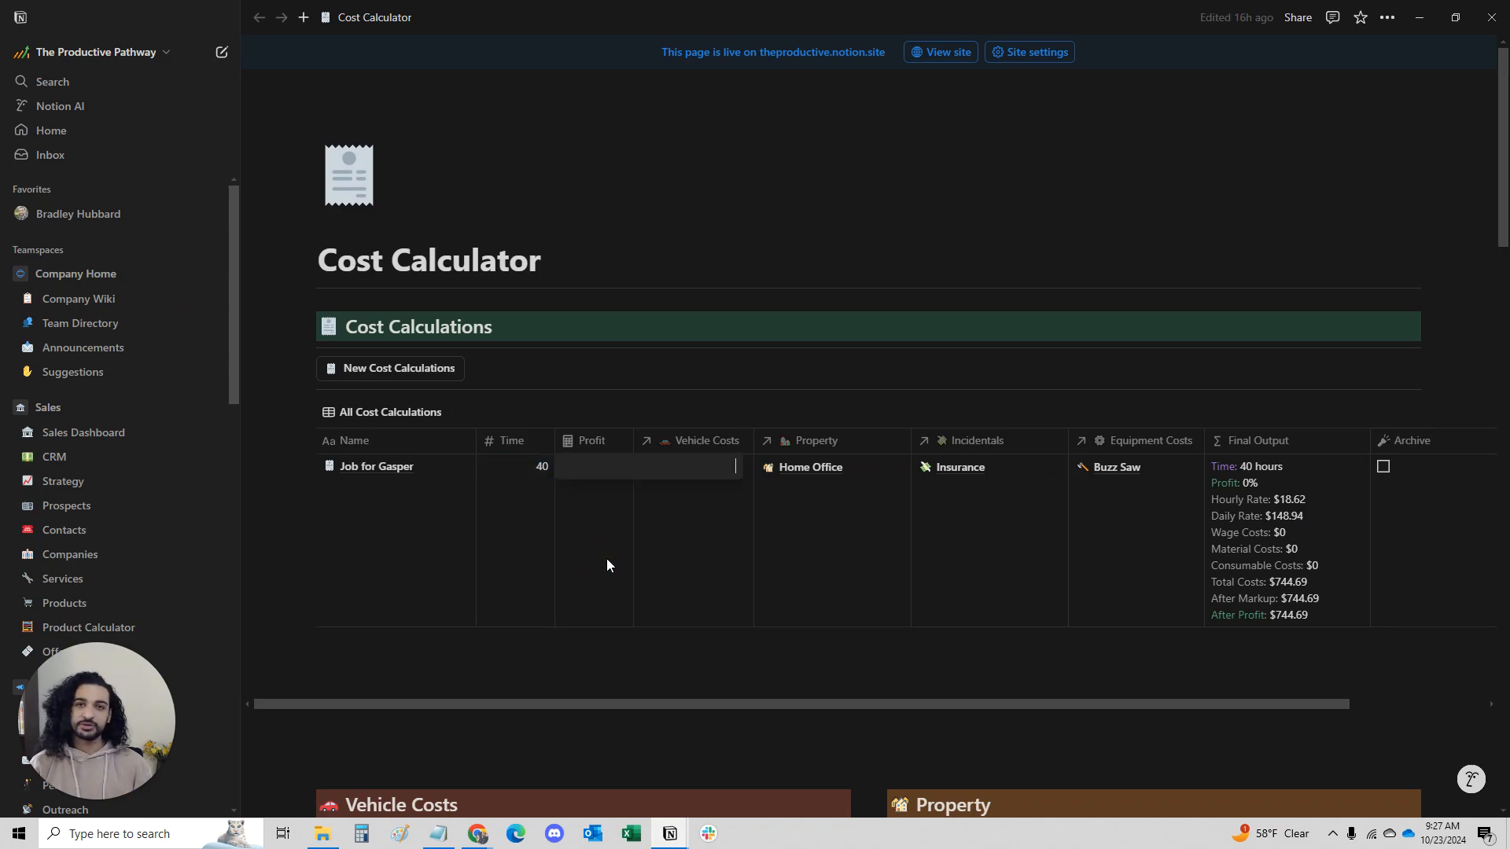
{"action": "key", "text": "Return"}
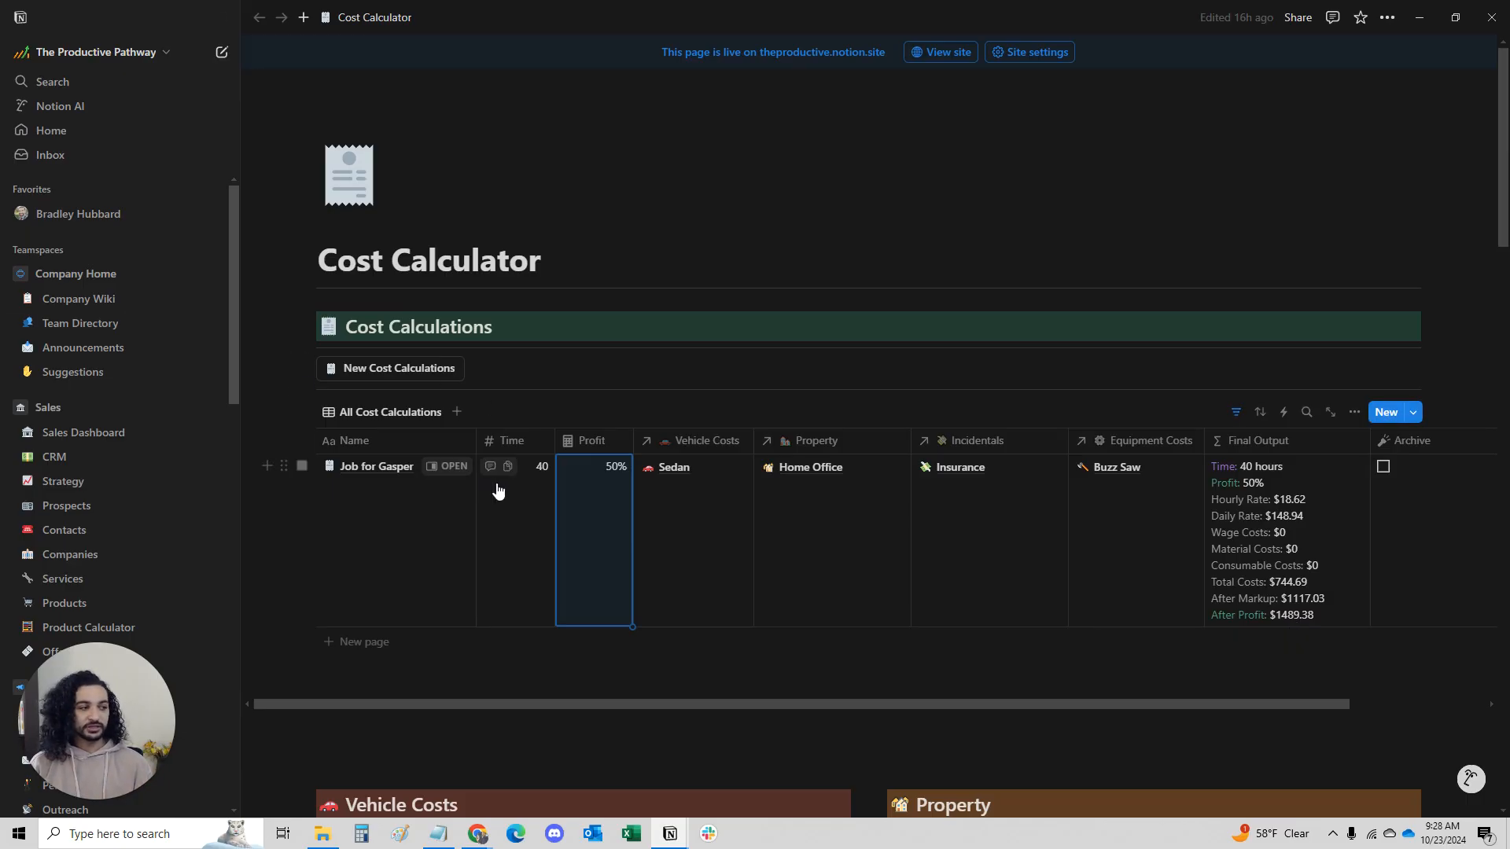
Try a time of 100 hours for the job and undo that change.
{"action": "left_click", "coordinate": [540, 481]}
{"action": "type", "text": "100"}
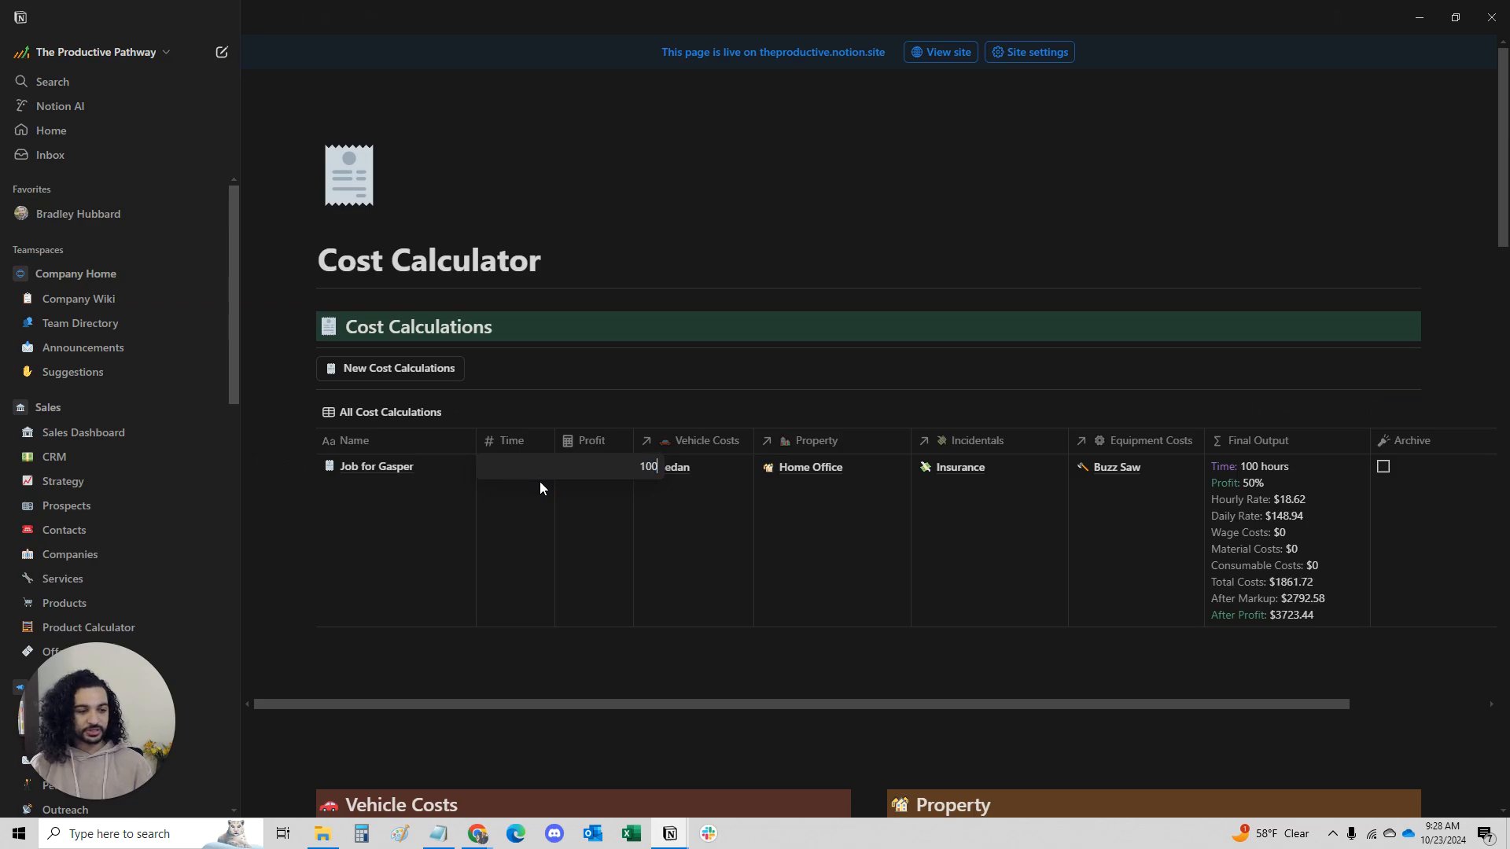
{"action": "key", "text": "Return"}
{"action": "key", "text": "ctrl+z"}
Try profit values of 100% and 99% for the job and undo the profit entries.
{"action": "left_click", "coordinate": [604, 517]}
{"action": "type", "text": "100"}
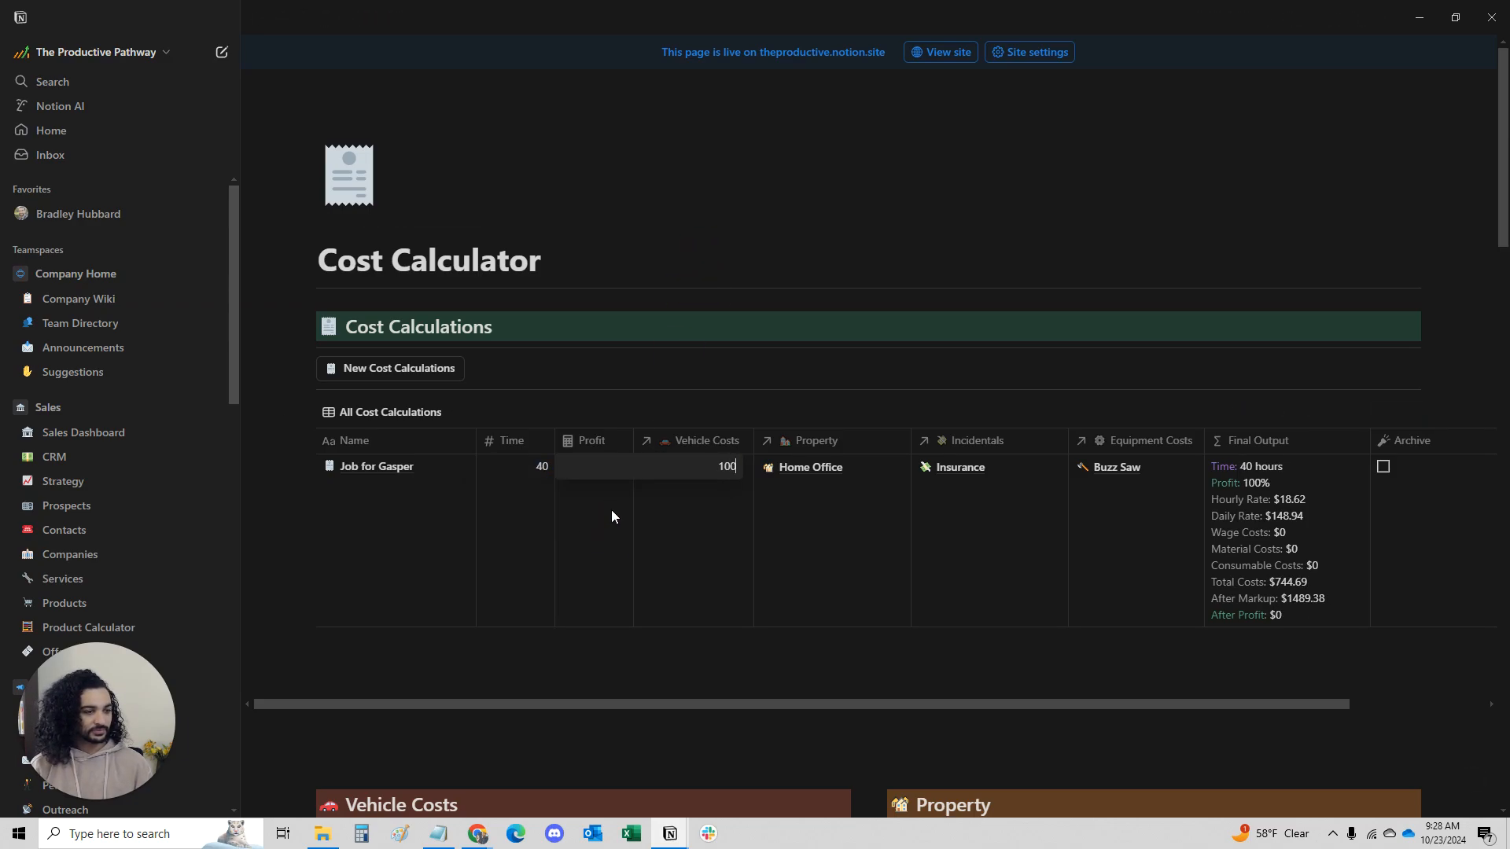
{"action": "left_click", "coordinate": [677, 357]}
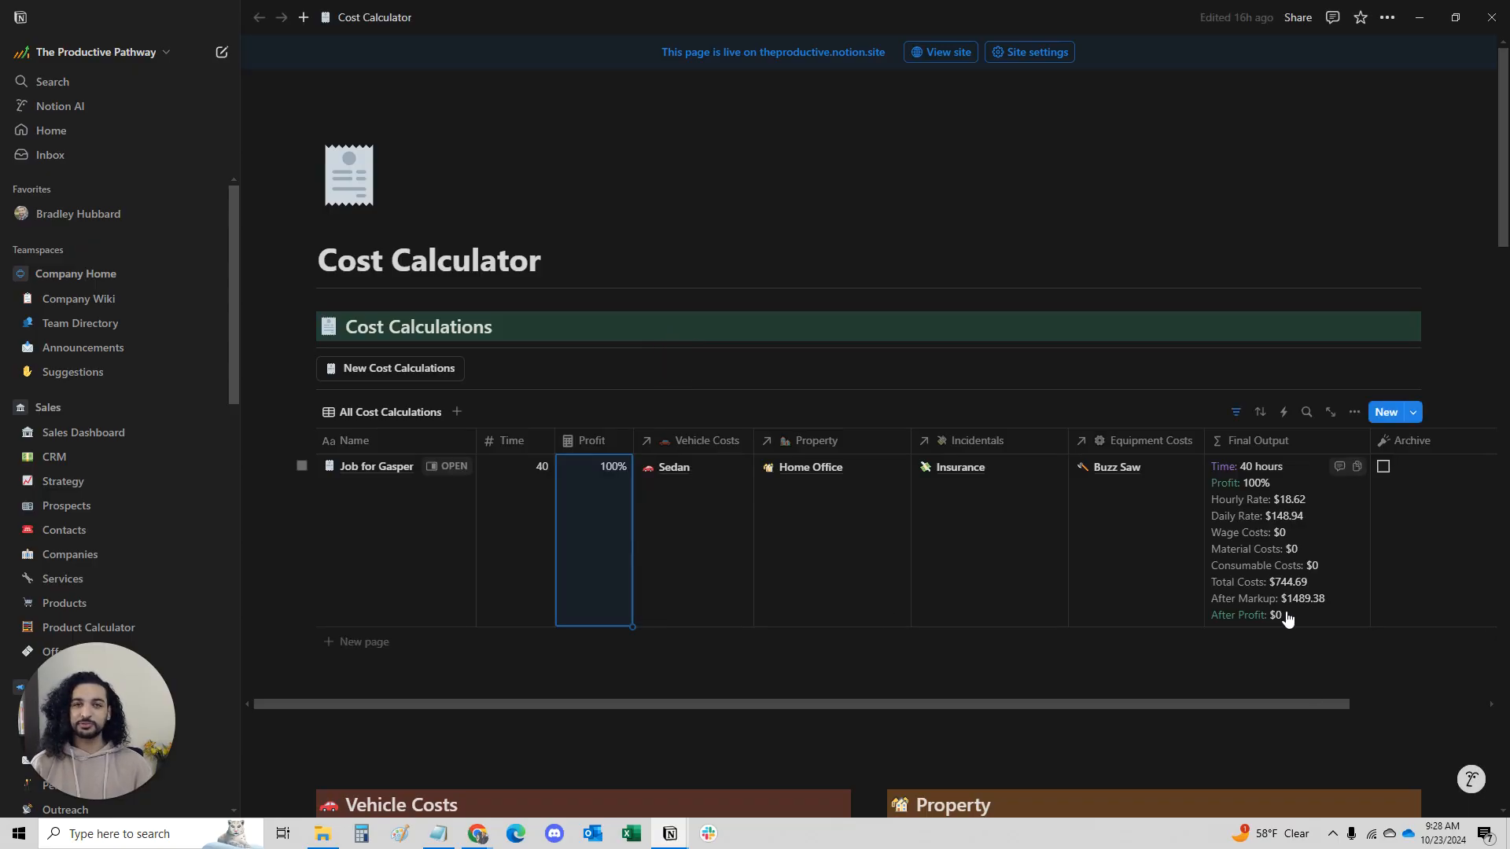
{"action": "left_click", "coordinate": [582, 532]}
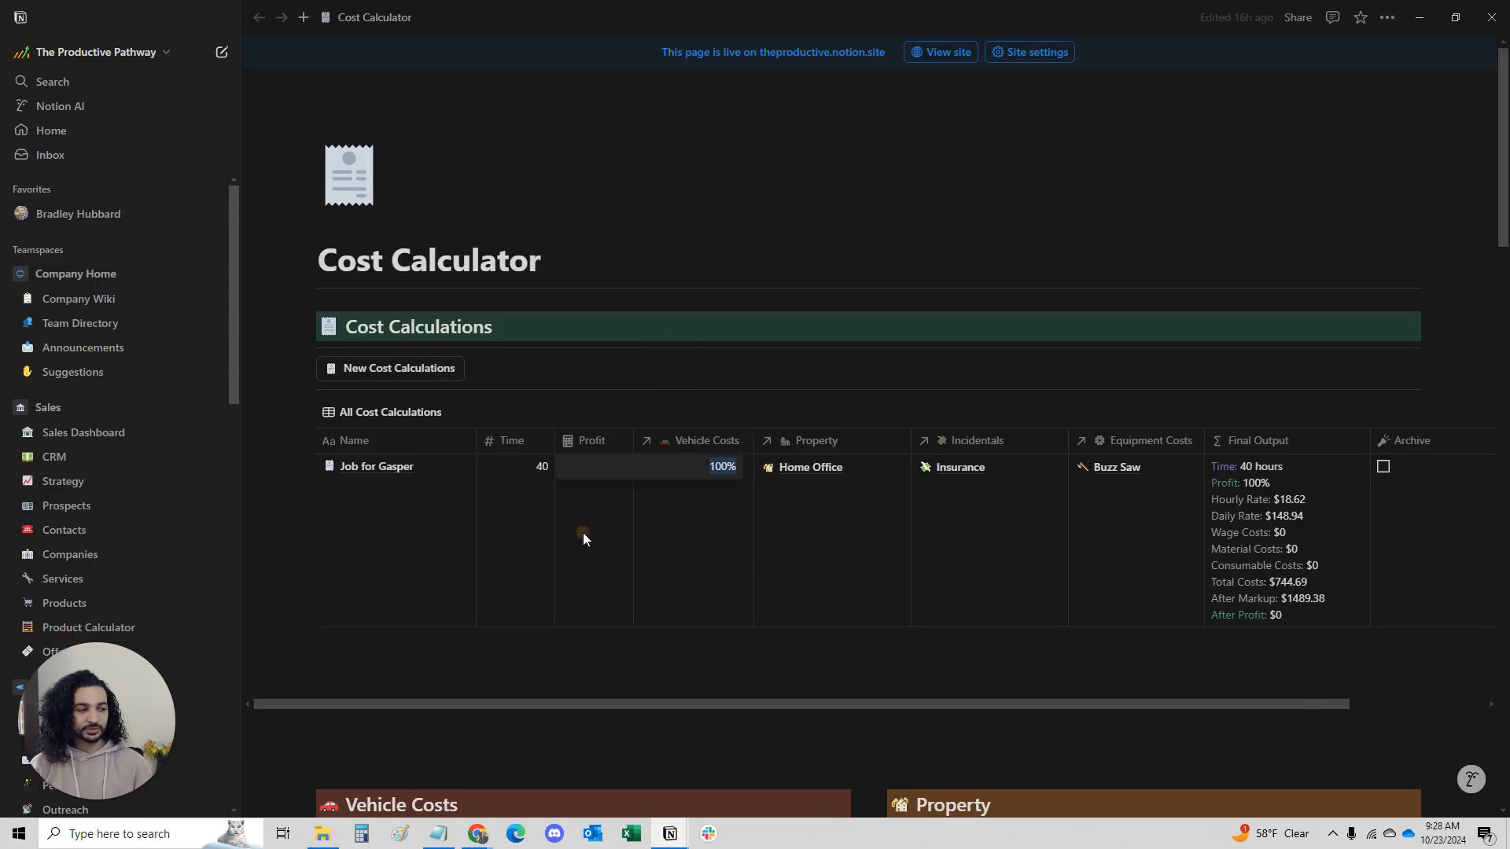
{"action": "type", "text": "99"}
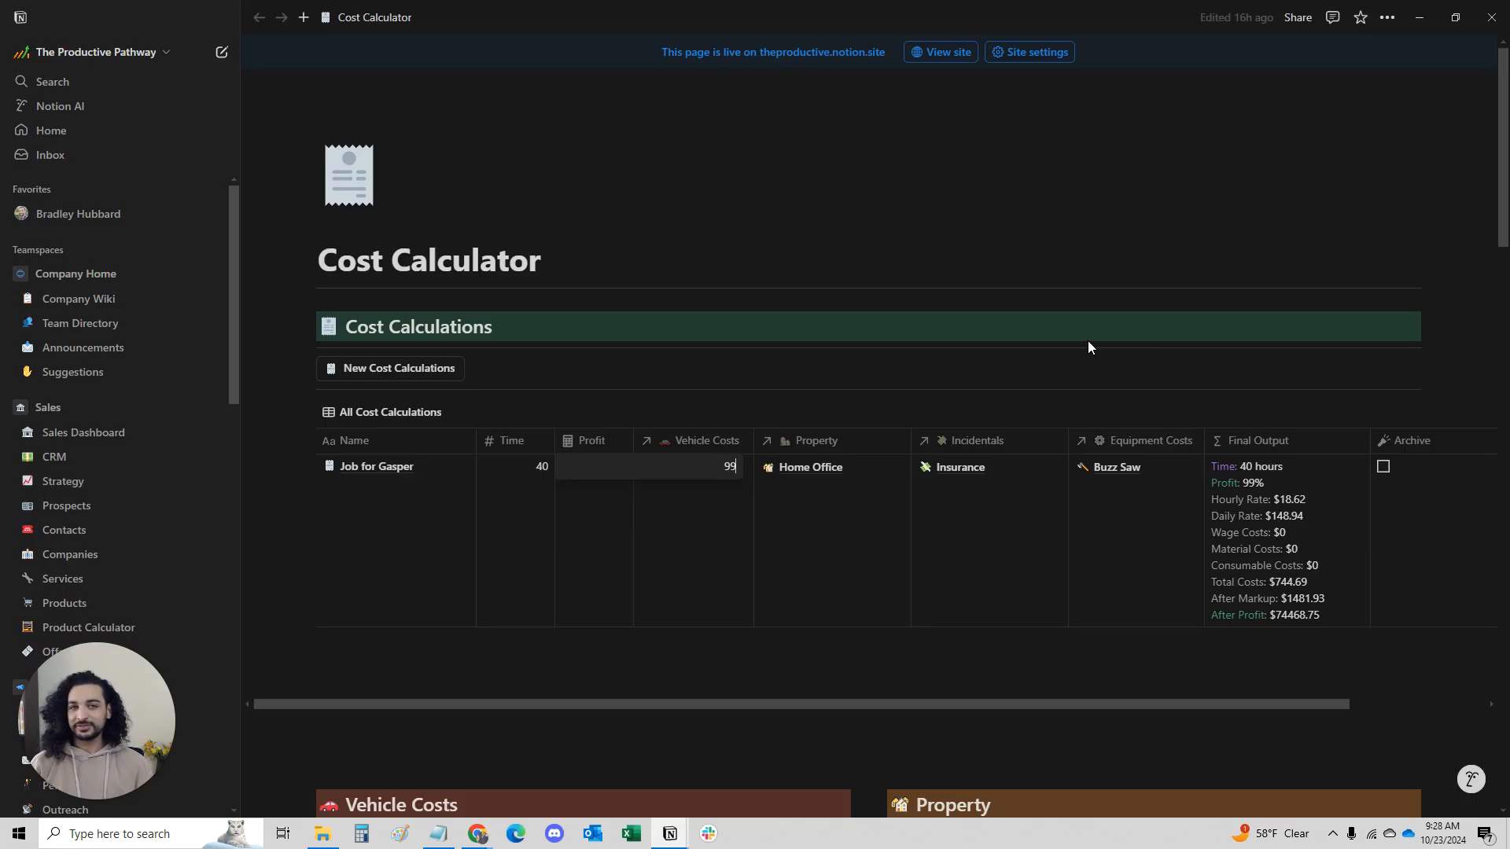
{"action": "left_click", "coordinate": [1029, 318]}
{"action": "key", "text": "ctrl+z"}
{"action": "key", "text": "ctrl+z"}
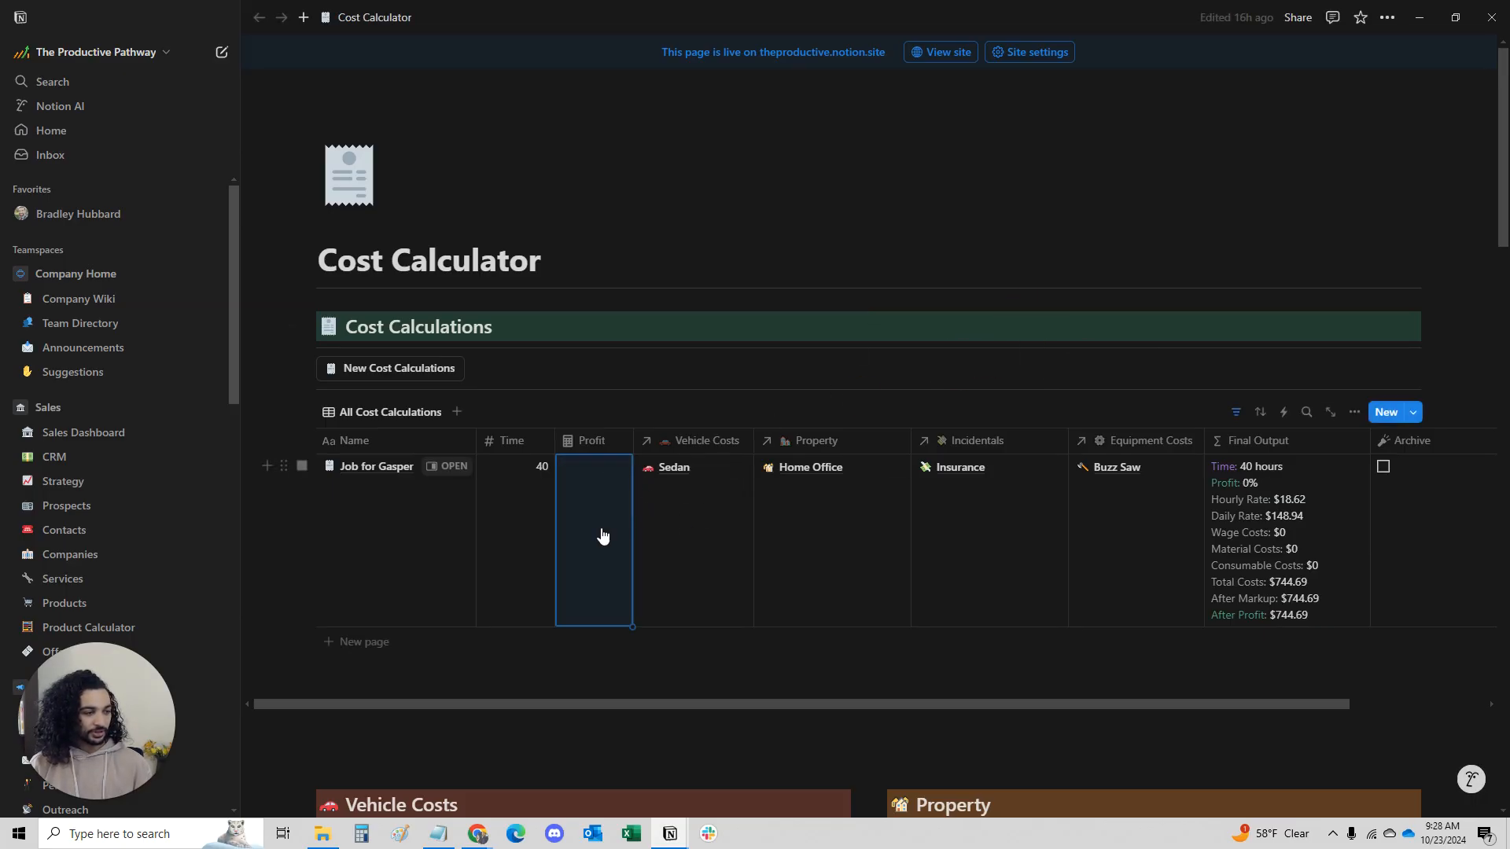
Set the job's profit to 50% again in the cost calculations table.
{"action": "left_click", "coordinate": [599, 528]}
{"action": "type", "text": "50"}
{"action": "key", "text": "Return"}
Add an incidental named Permits with a yearly cost of $3,500.
{"action": "scroll", "coordinate": [674, 596], "scroll_direction": "down", "scroll_amount": 5}
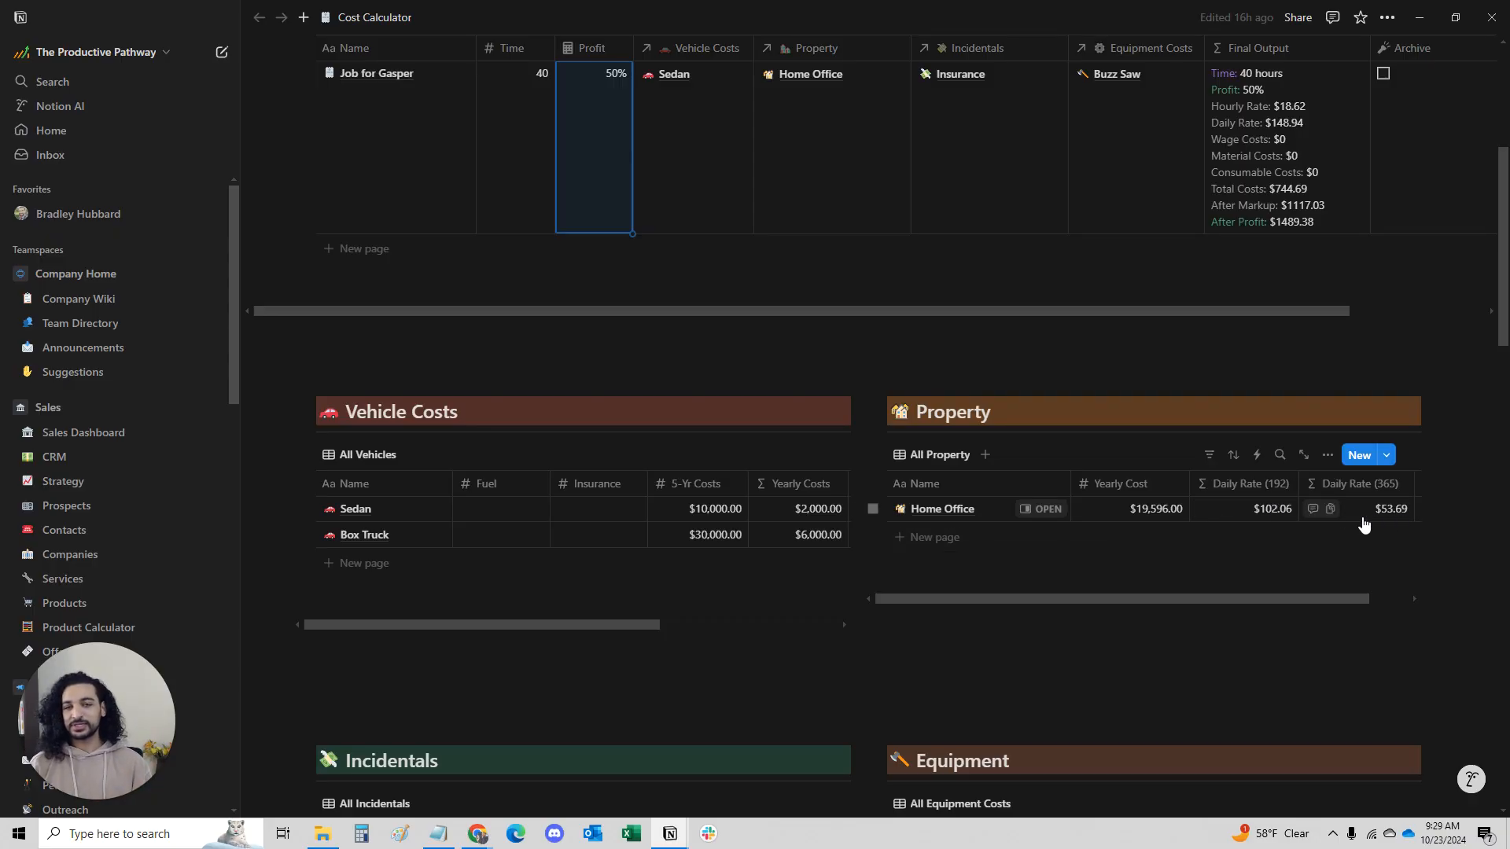
{"action": "scroll", "coordinate": [1302, 533], "scroll_direction": "down", "scroll_amount": 2}
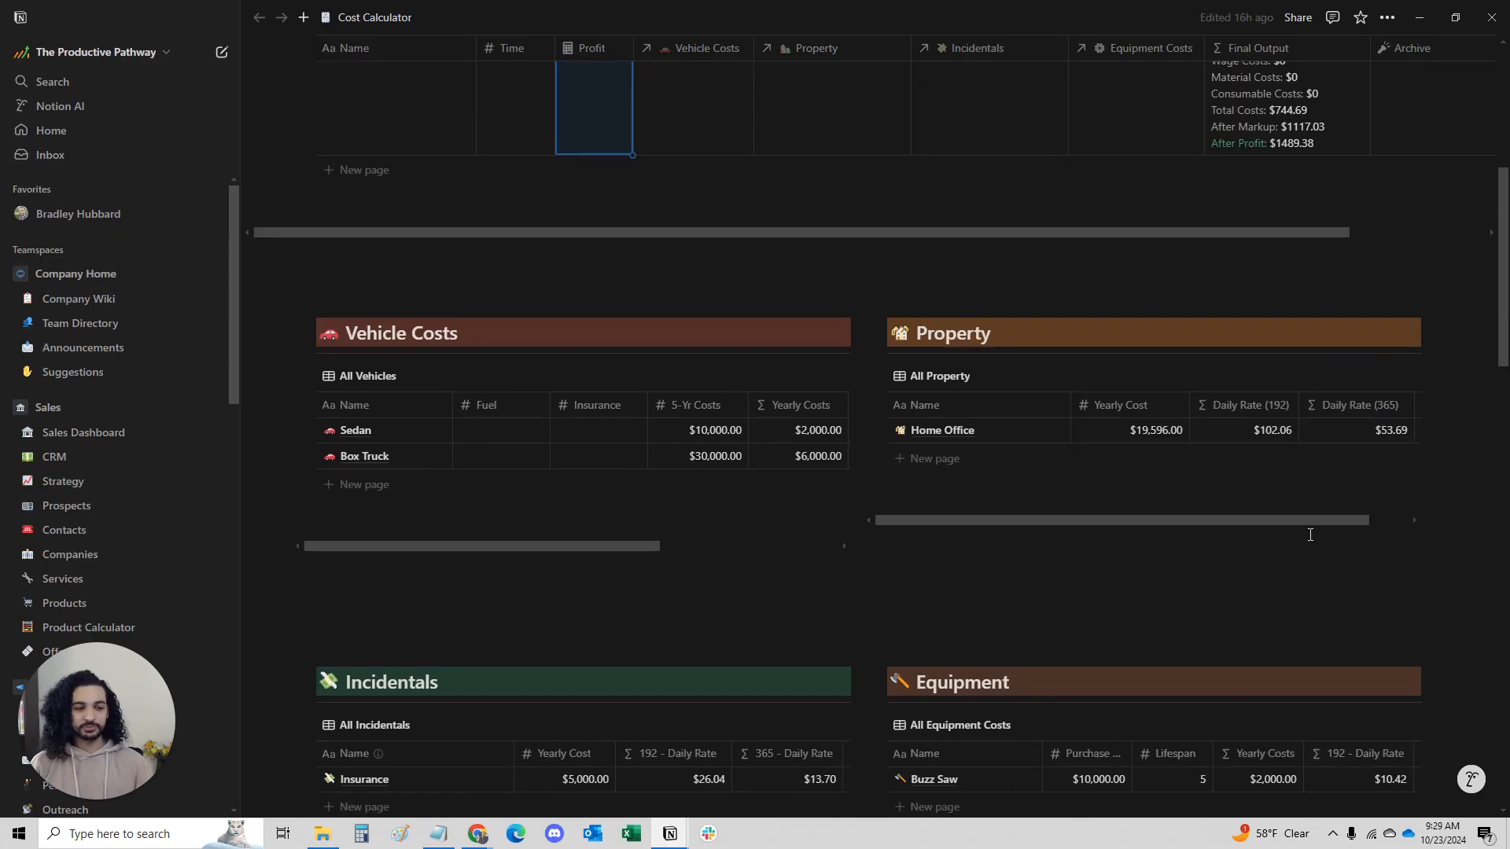
{"action": "scroll", "coordinate": [1313, 529], "scroll_direction": "down", "scroll_amount": 2}
{"action": "scroll", "coordinate": [1272, 594], "scroll_direction": "down", "scroll_amount": 4}
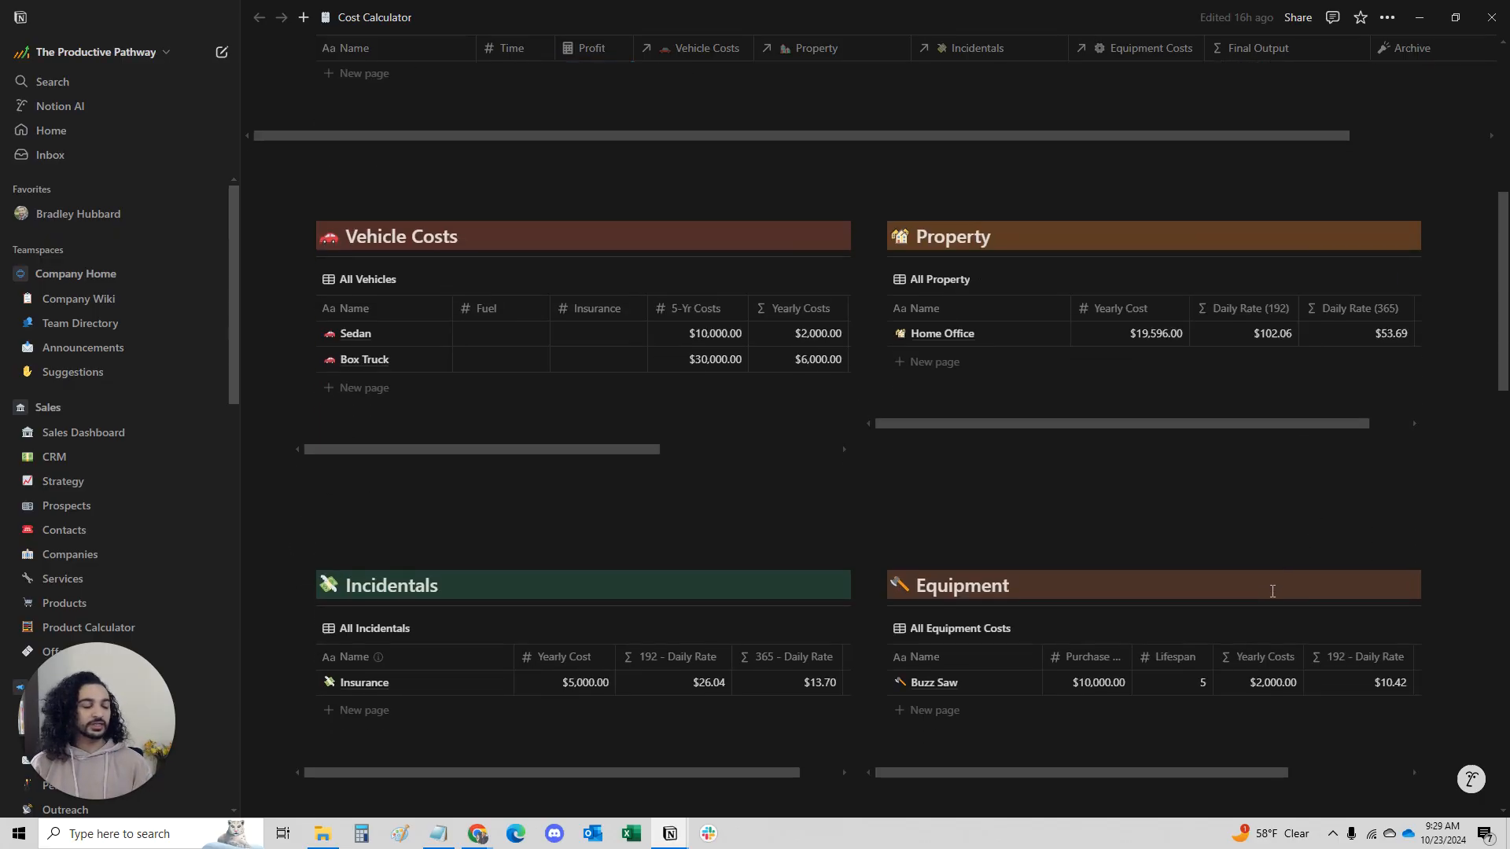
{"action": "scroll", "coordinate": [739, 621], "scroll_direction": "down", "scroll_amount": 2}
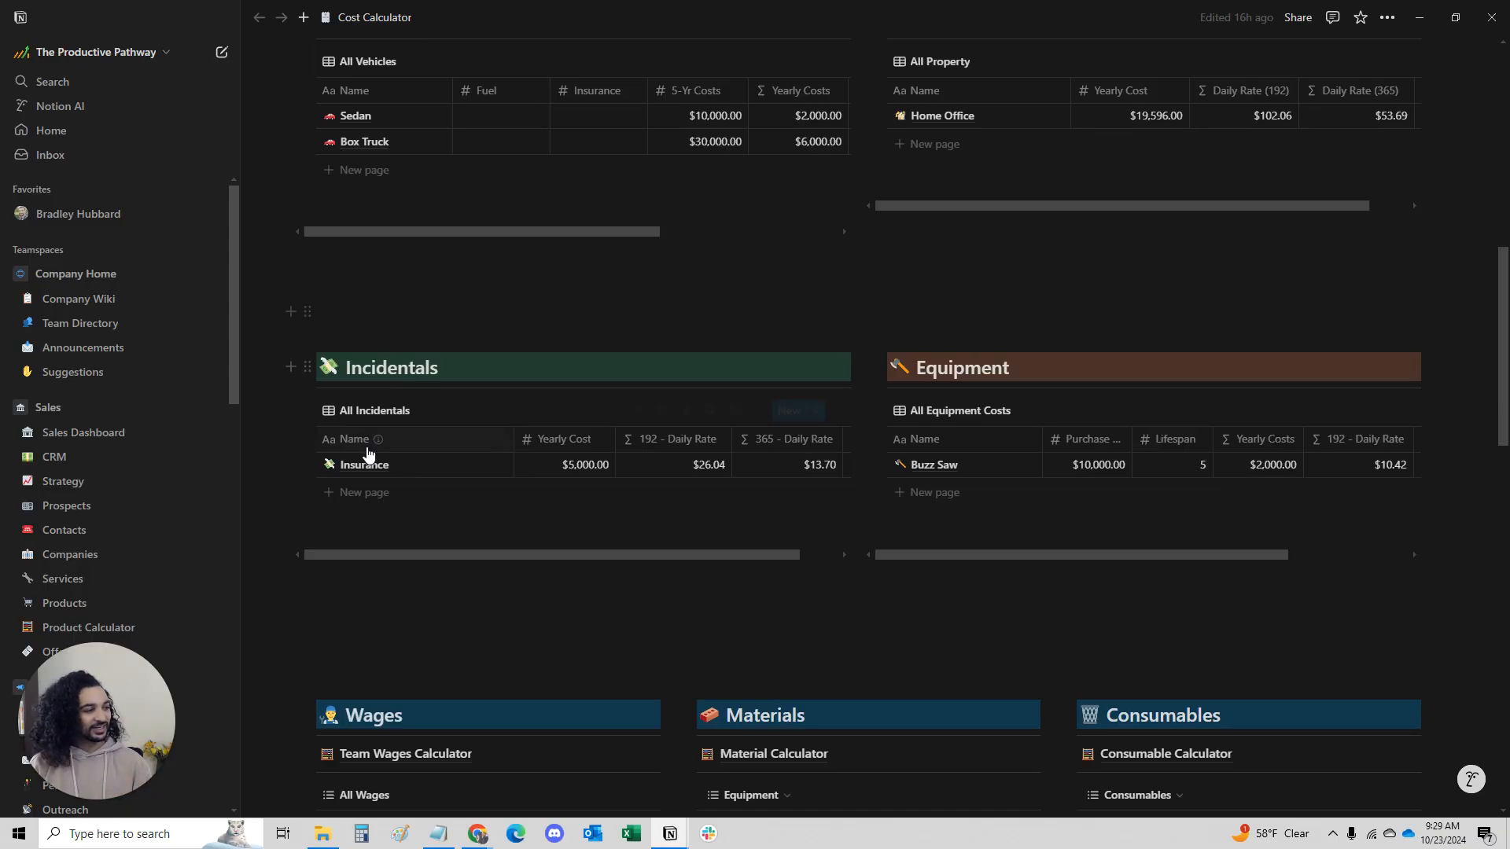
{"action": "left_click", "coordinate": [396, 493]}
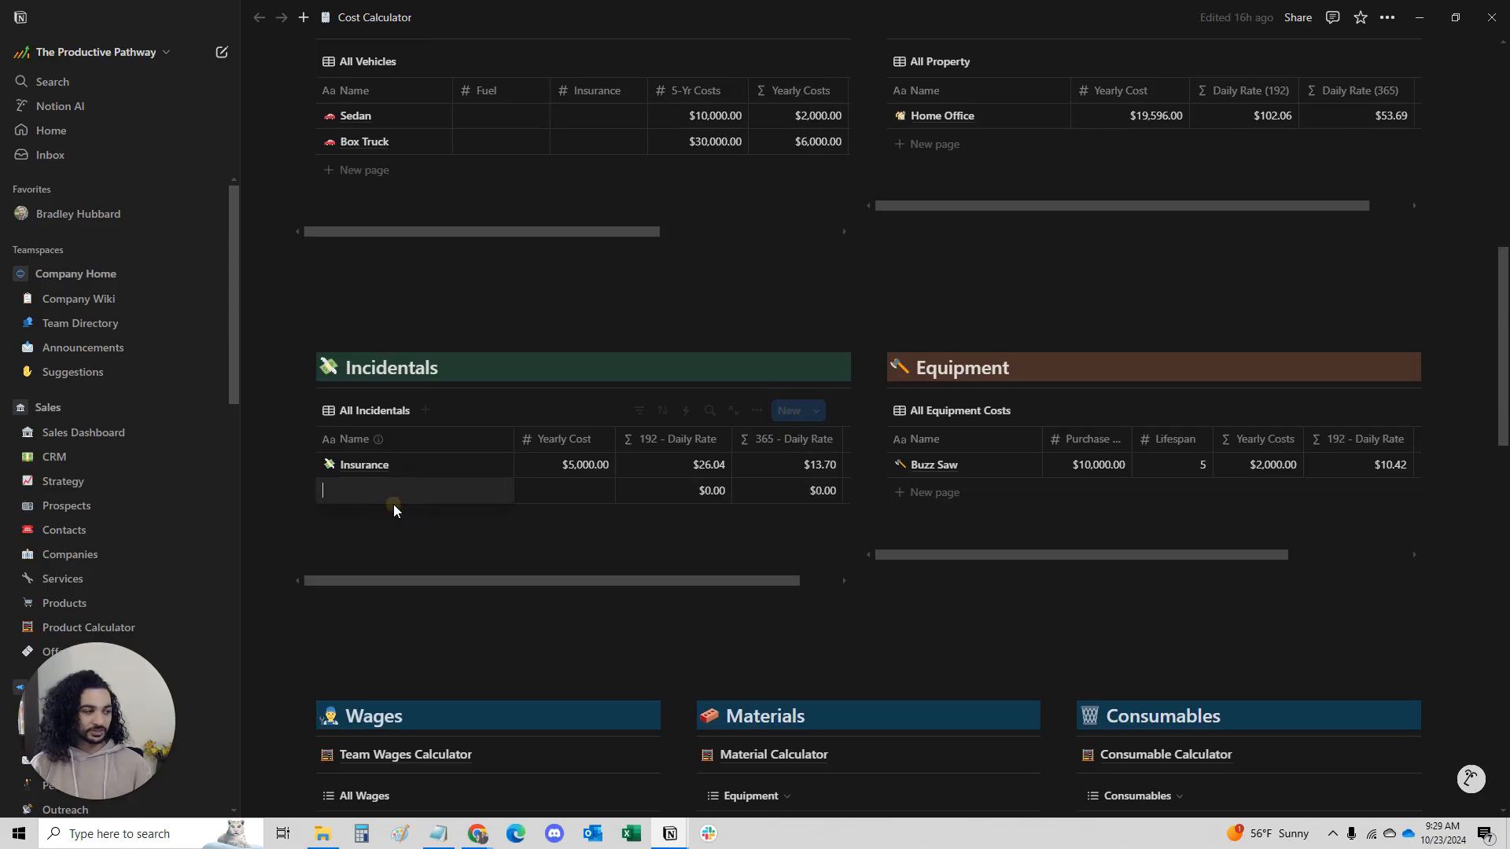
{"action": "type", "text": "Permits"}
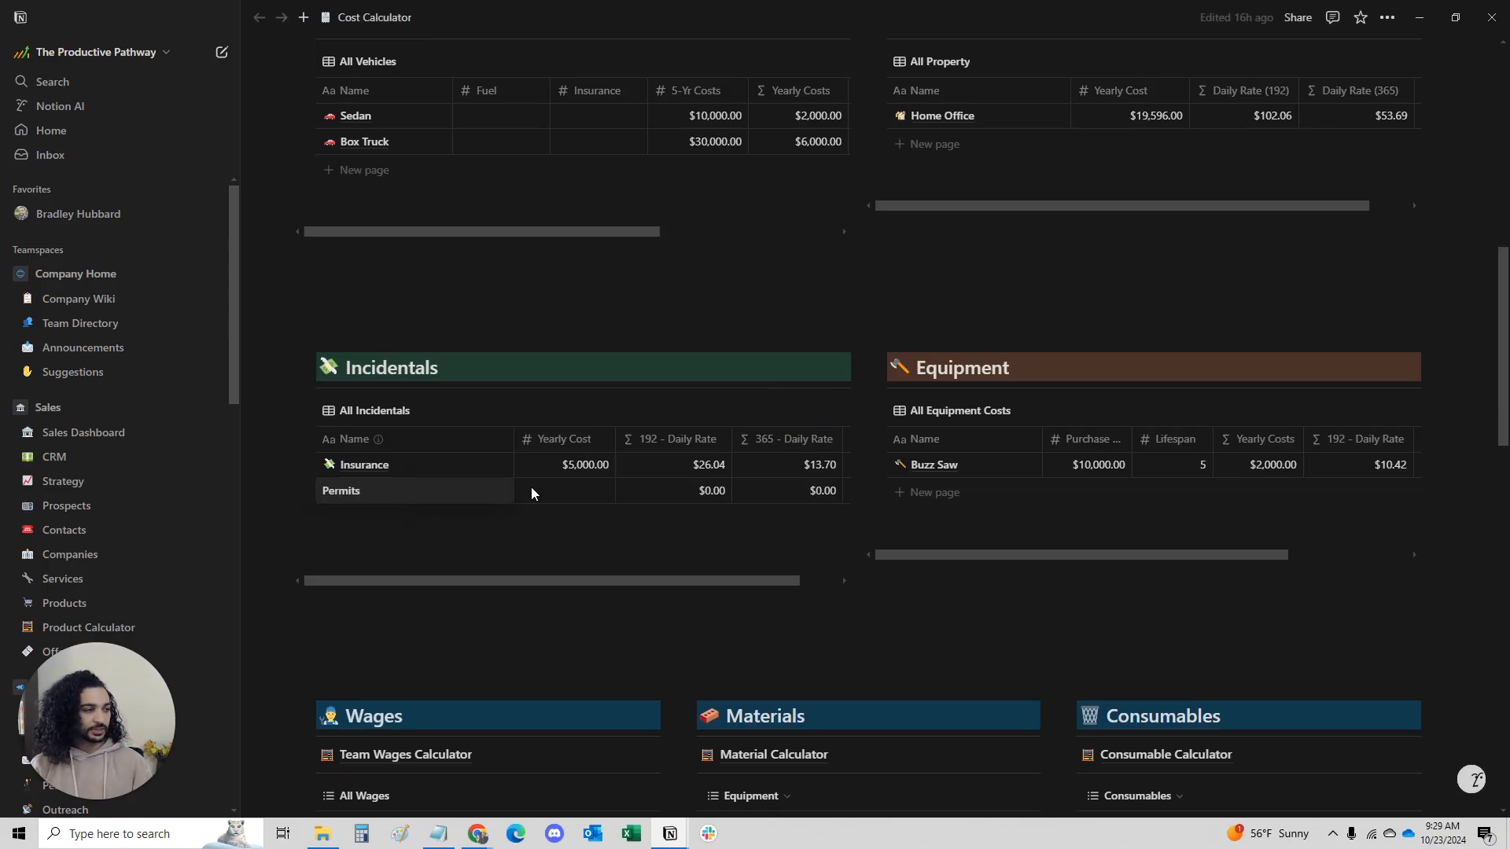
{"action": "left_click", "coordinate": [551, 489]}
{"action": "type", "text": "3500"}
{"action": "left_click", "coordinate": [810, 387]}
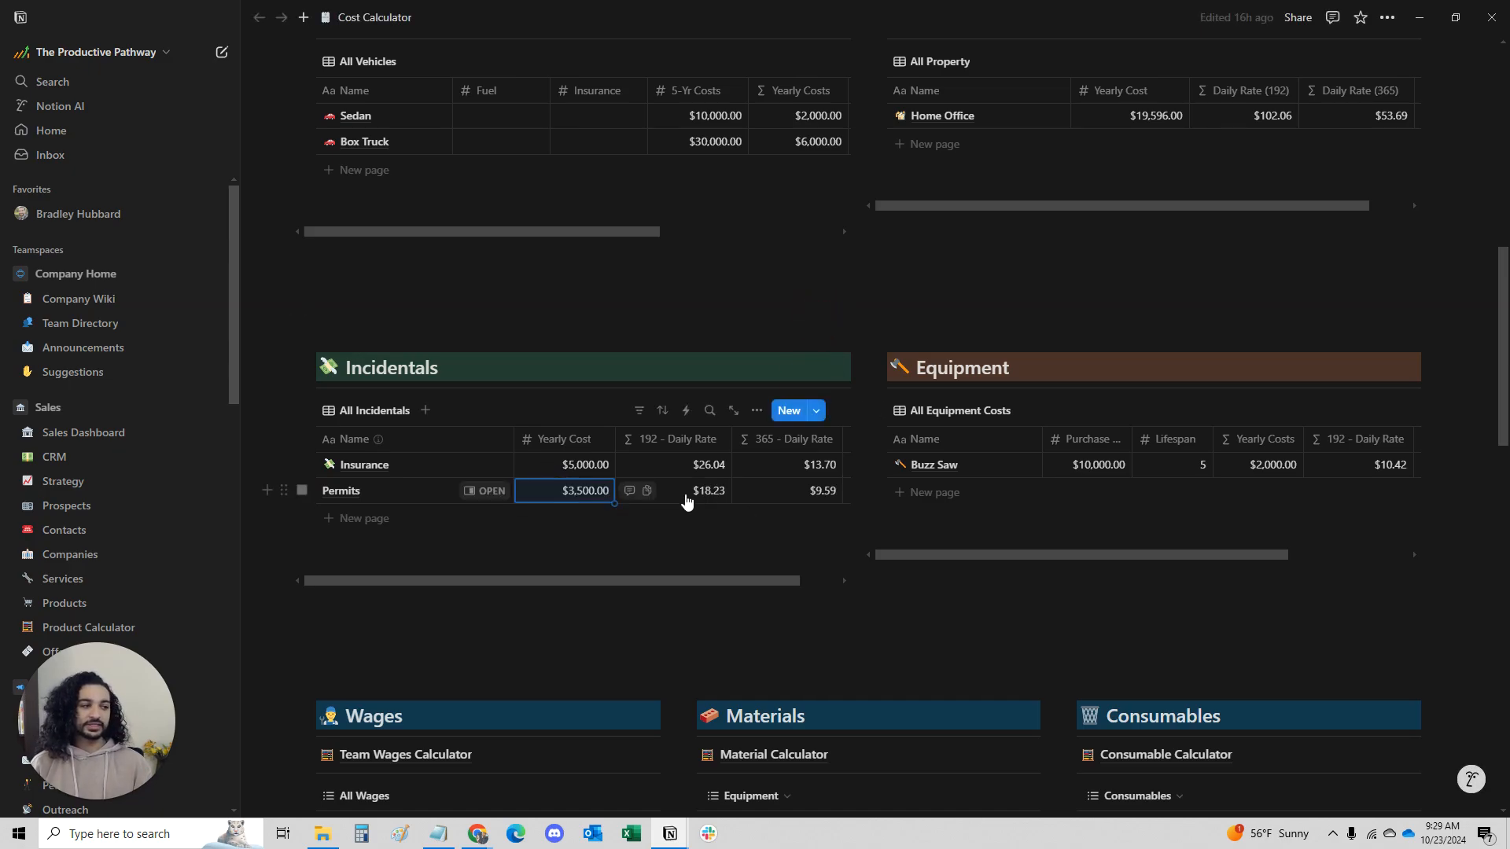
Link Permits to the job's incidentals in addition to Insurance.
{"action": "scroll", "coordinate": [1021, 313], "scroll_direction": "up", "scroll_amount": 8}
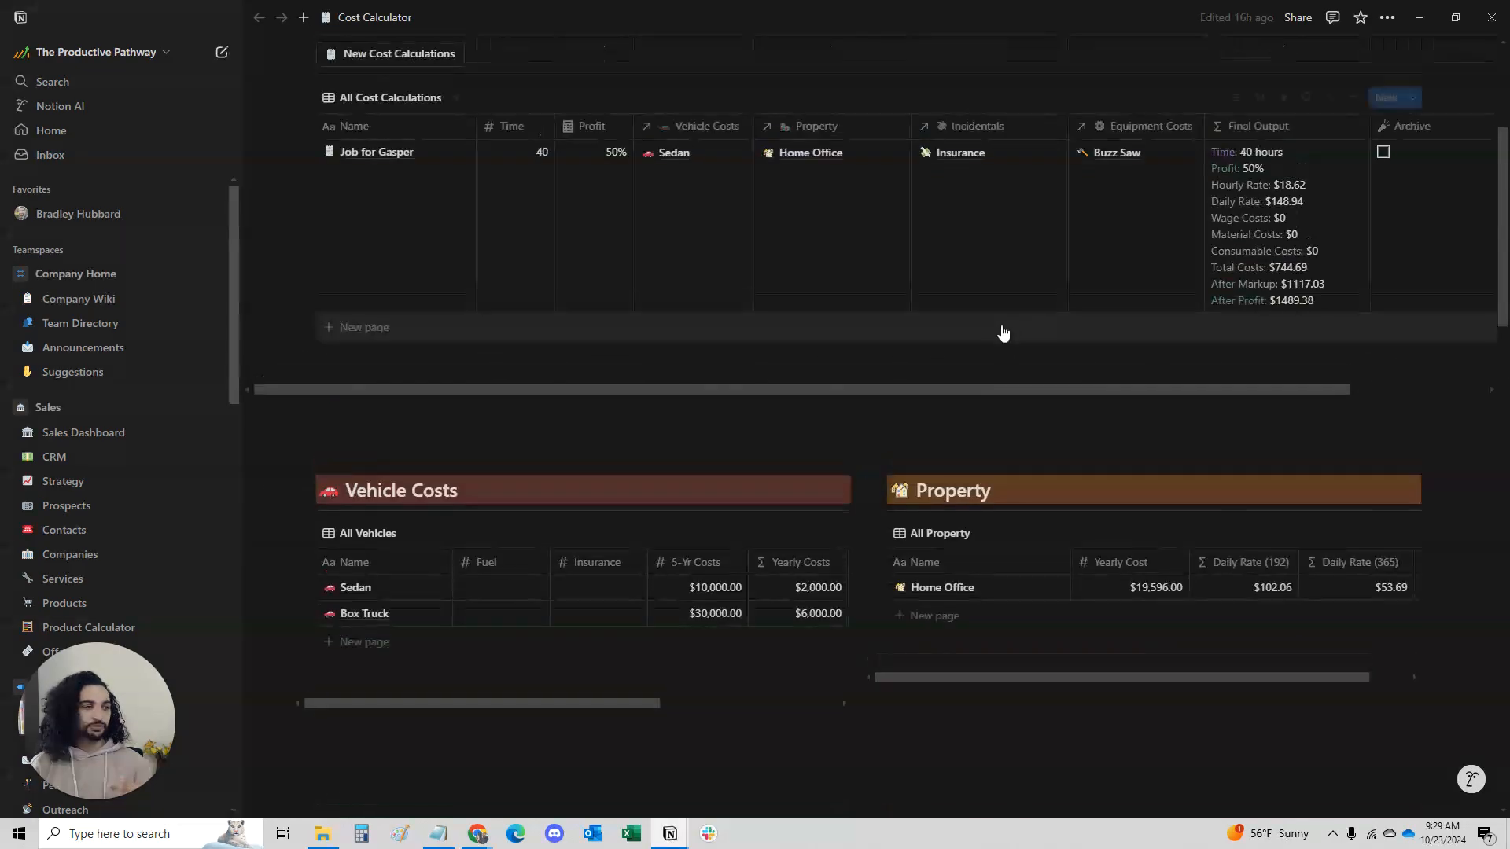
{"action": "left_click", "coordinate": [1041, 376]}
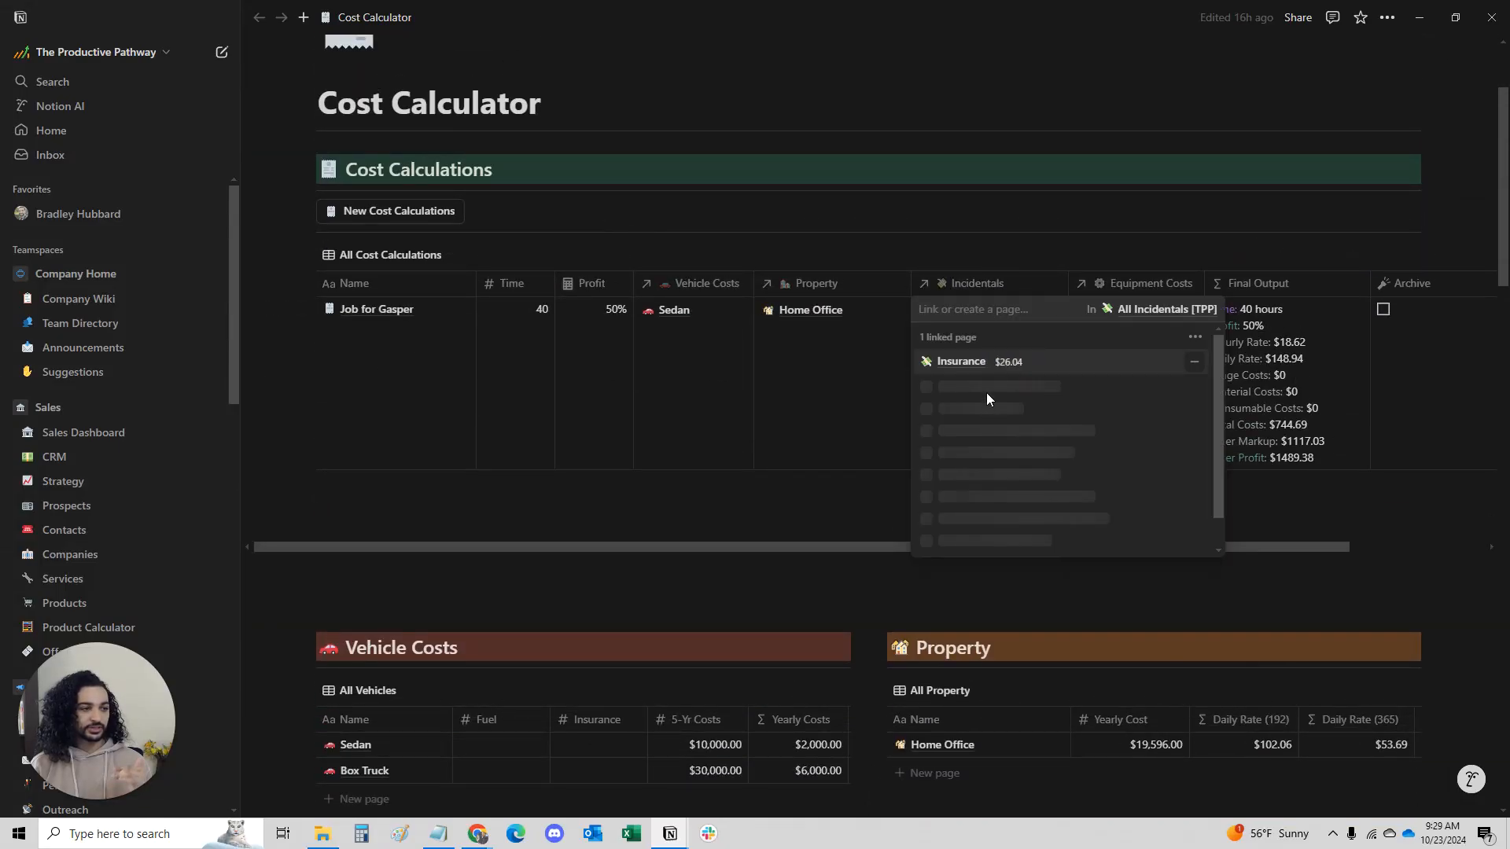
{"action": "left_click", "coordinate": [988, 394]}
{"action": "left_click", "coordinate": [1041, 140]}
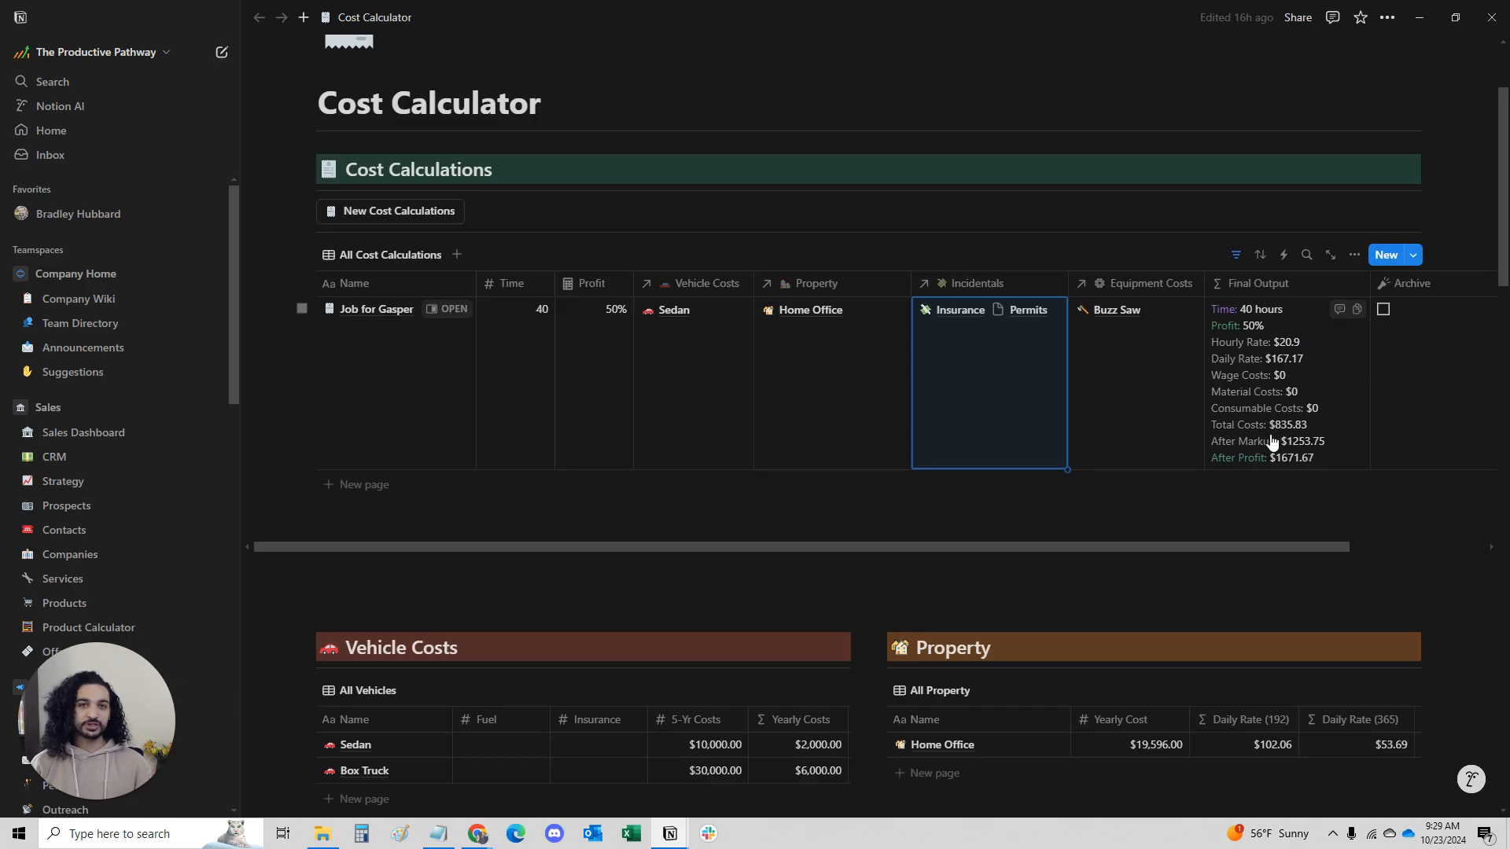
Open the job as a full page and add a wages link to the team member with the $20 hourly rate.
{"action": "left_click", "coordinate": [451, 309]}
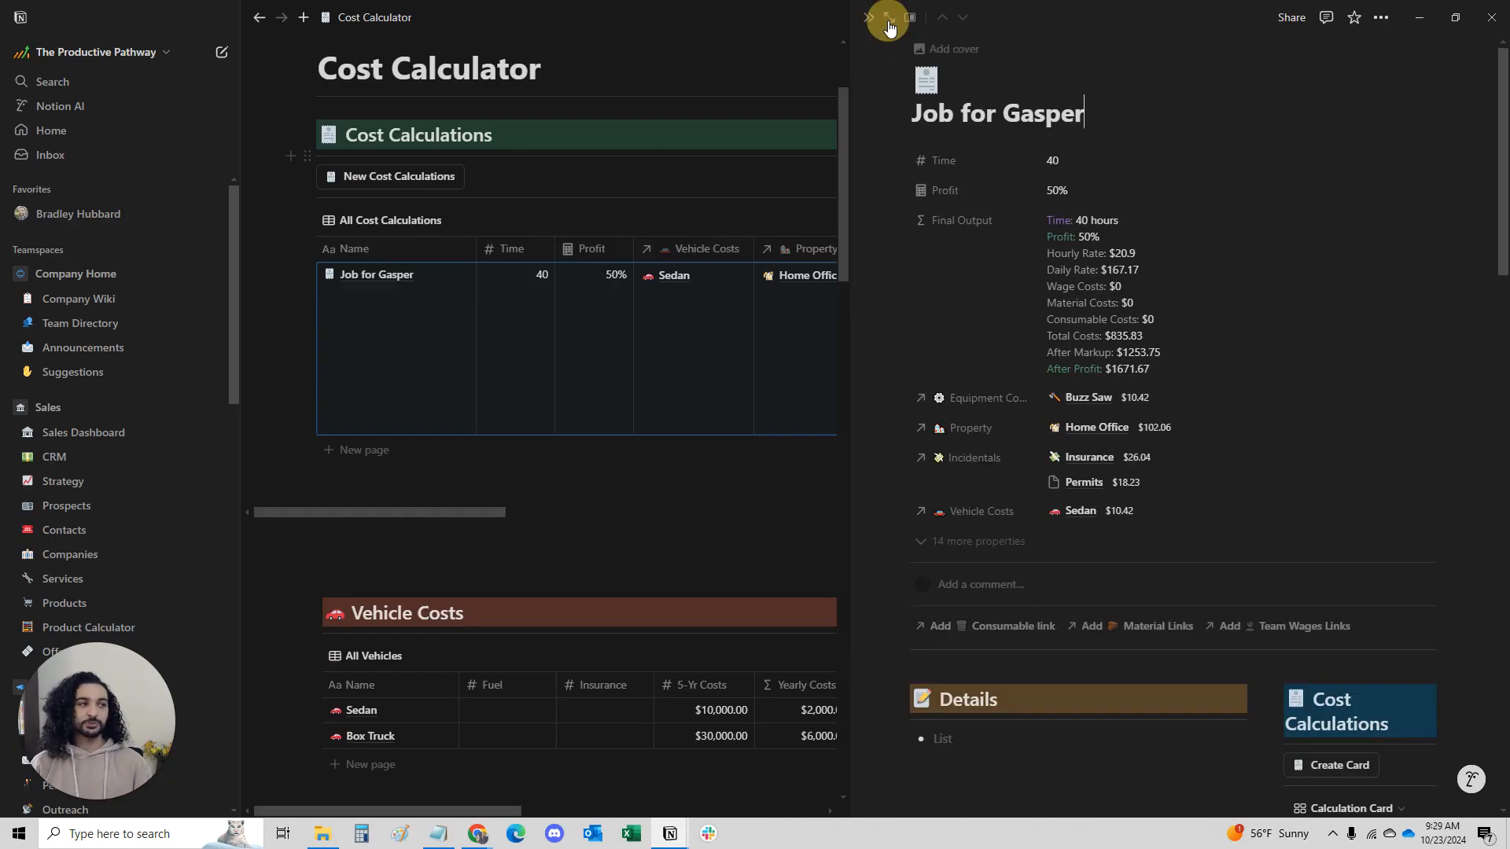
{"action": "left_click", "coordinate": [889, 19]}
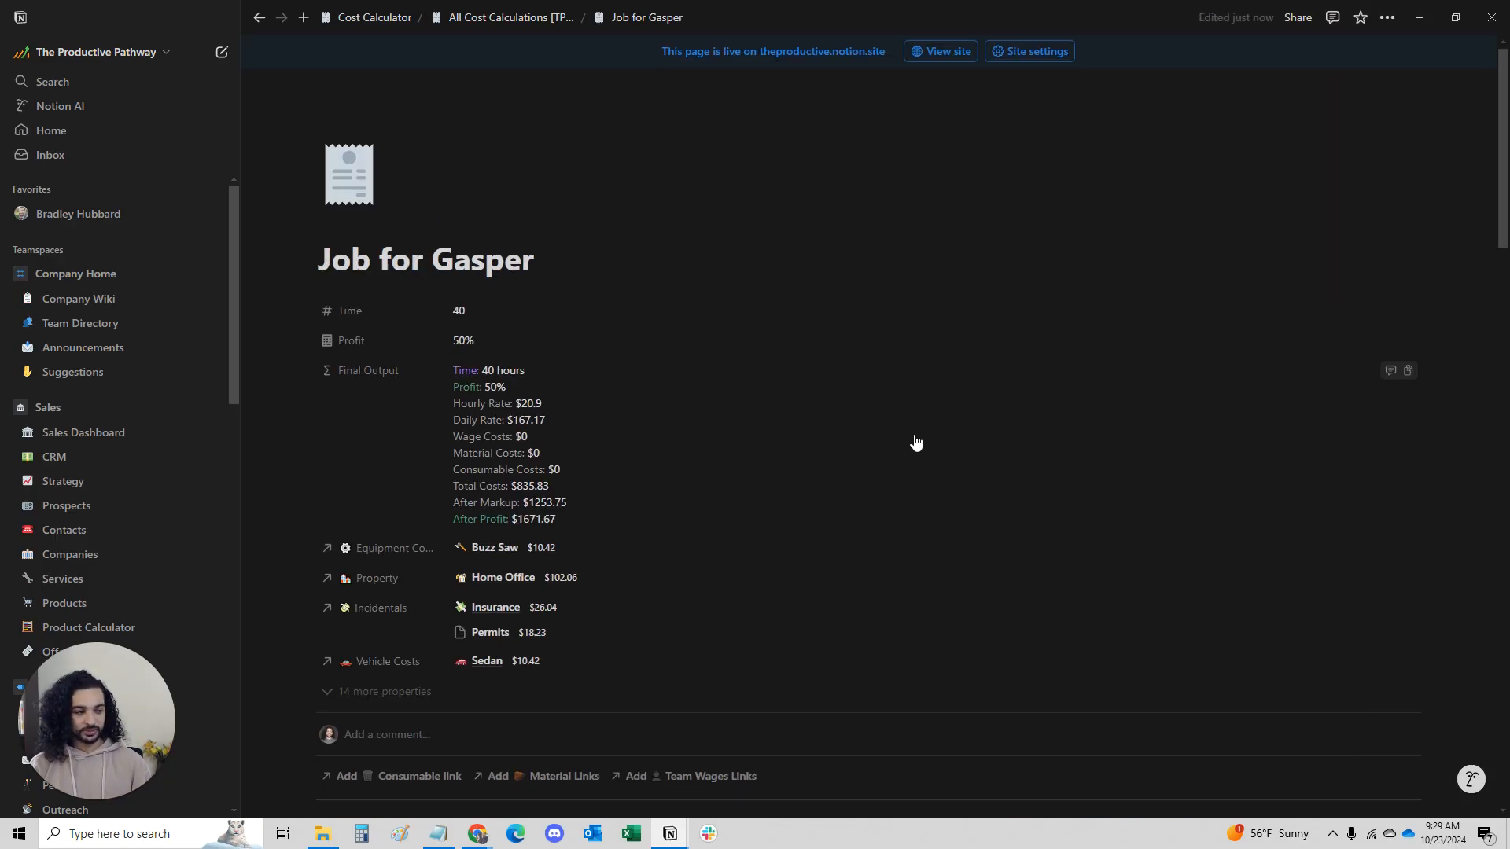
{"action": "scroll", "coordinate": [912, 434], "scroll_direction": "down", "scroll_amount": 10}
{"action": "left_click", "coordinate": [385, 392]}
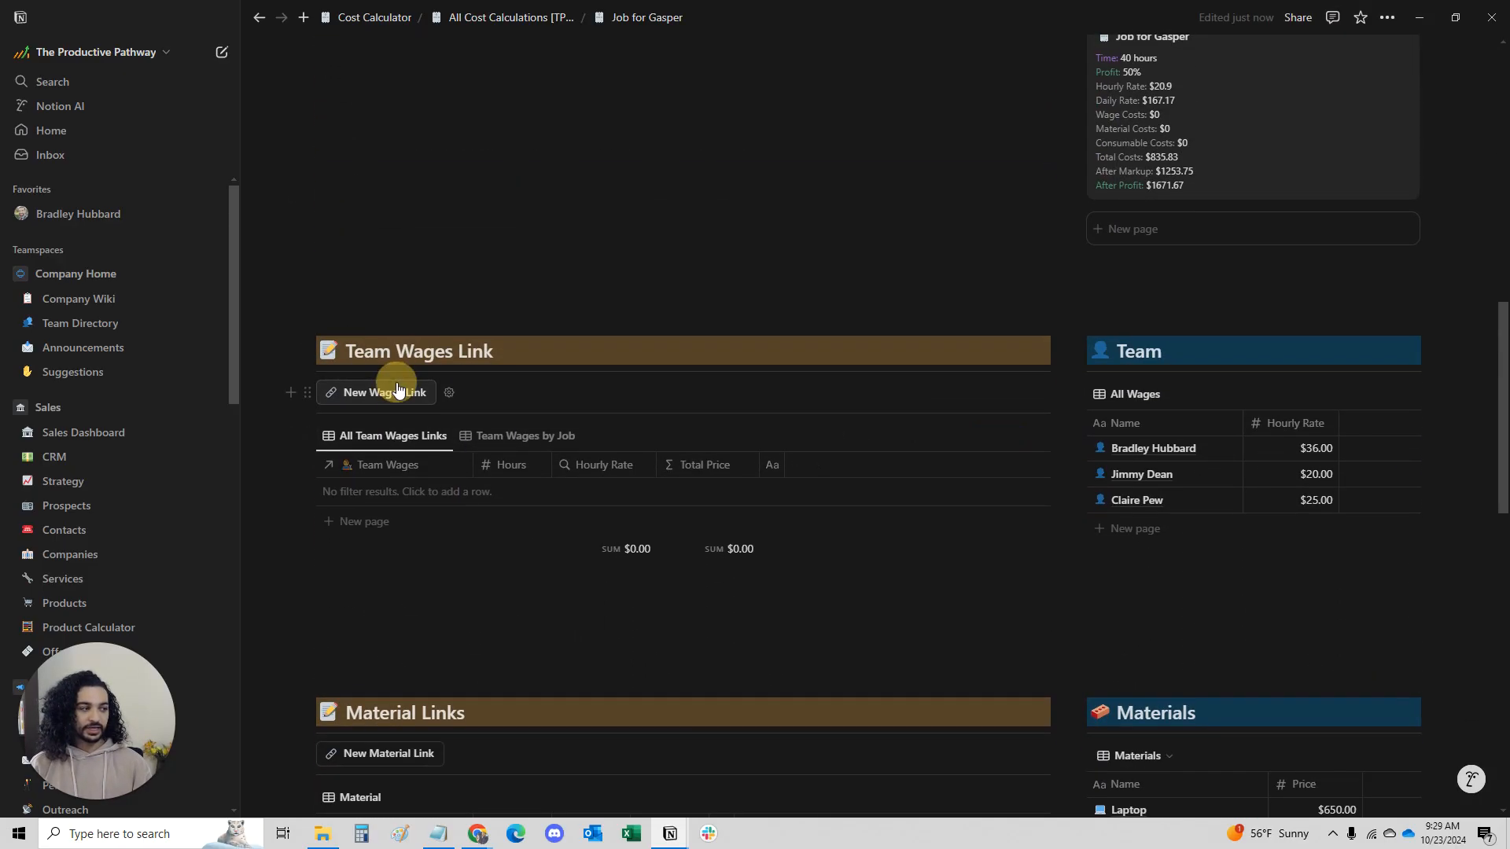
{"action": "left_click", "coordinate": [394, 493]}
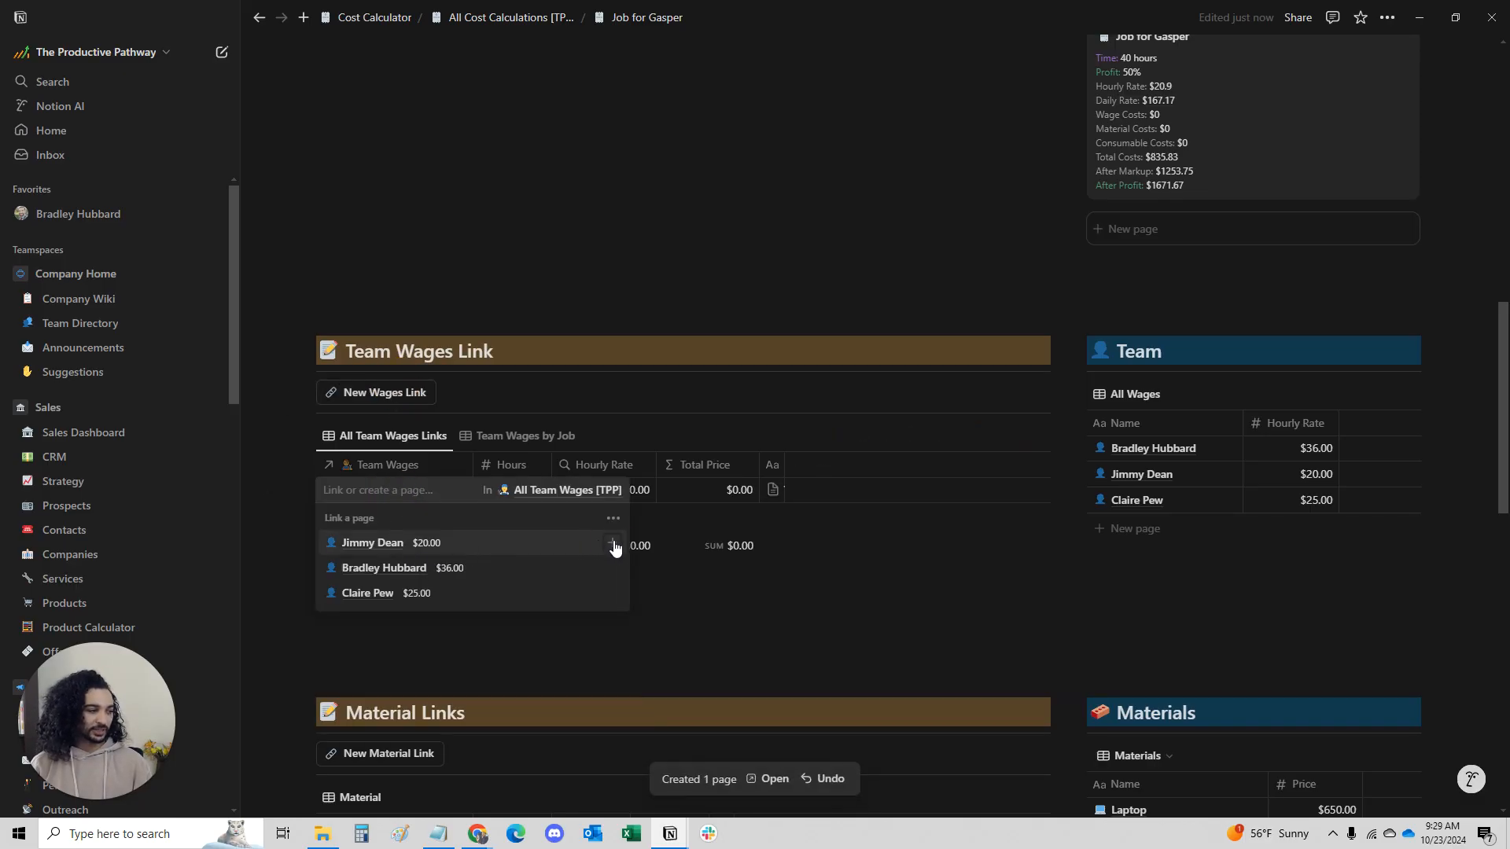
{"action": "left_click", "coordinate": [607, 545]}
{"action": "left_click", "coordinate": [597, 372]}
Set the hours of the new wages link to 40 and review the job's final output.
{"action": "left_click", "coordinate": [507, 493]}
{"action": "type", "text": "410"}
{"action": "key", "text": "BackSpace"}
{"action": "key", "text": "BackSpace"}
{"action": "type", "text": "0"}
{"action": "key", "text": "Return"}
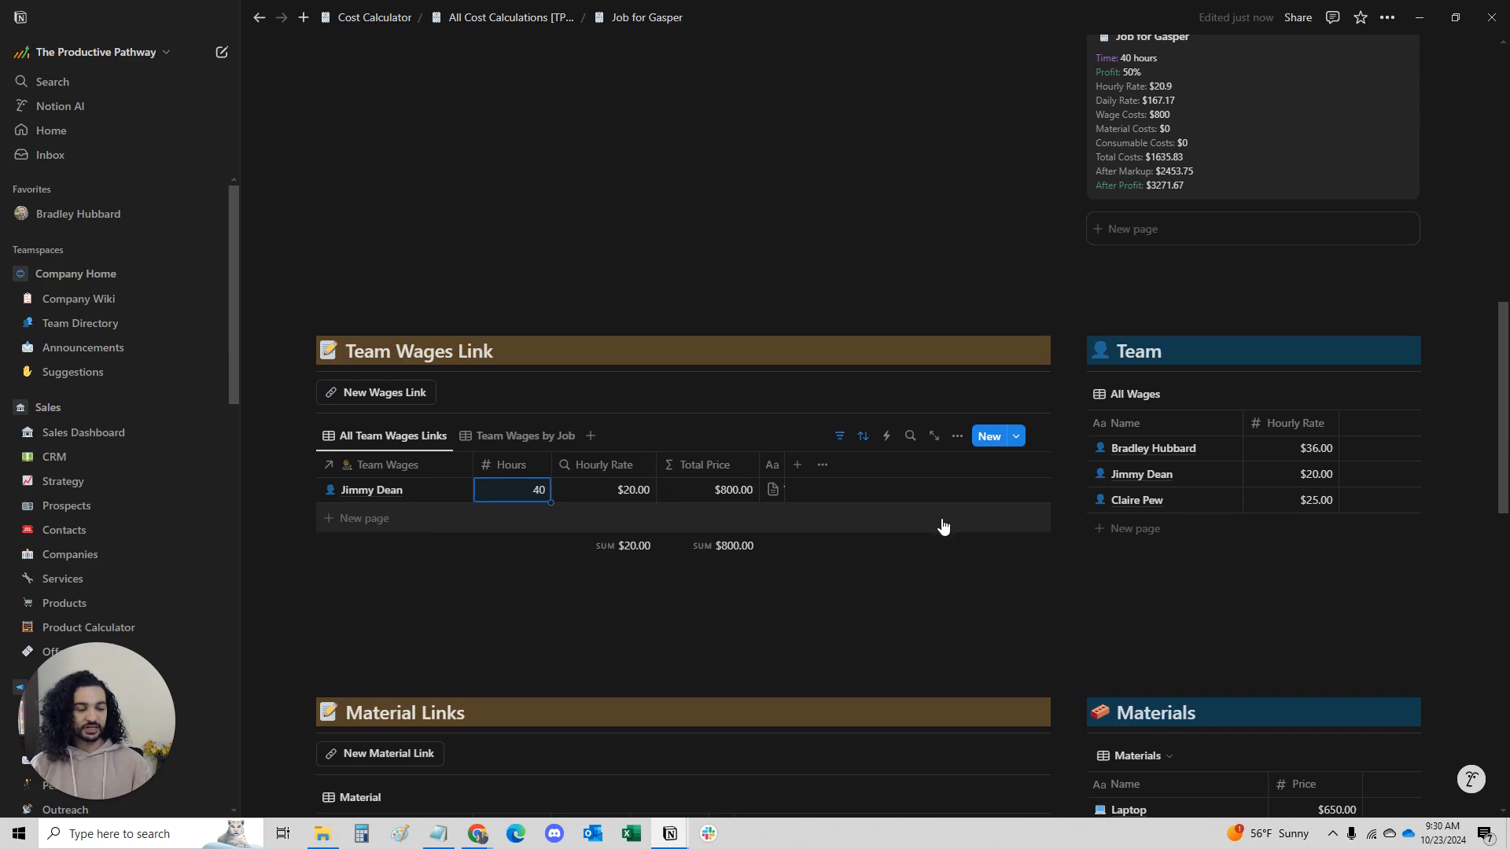
{"action": "scroll", "coordinate": [944, 525], "scroll_direction": "up", "scroll_amount": 10}
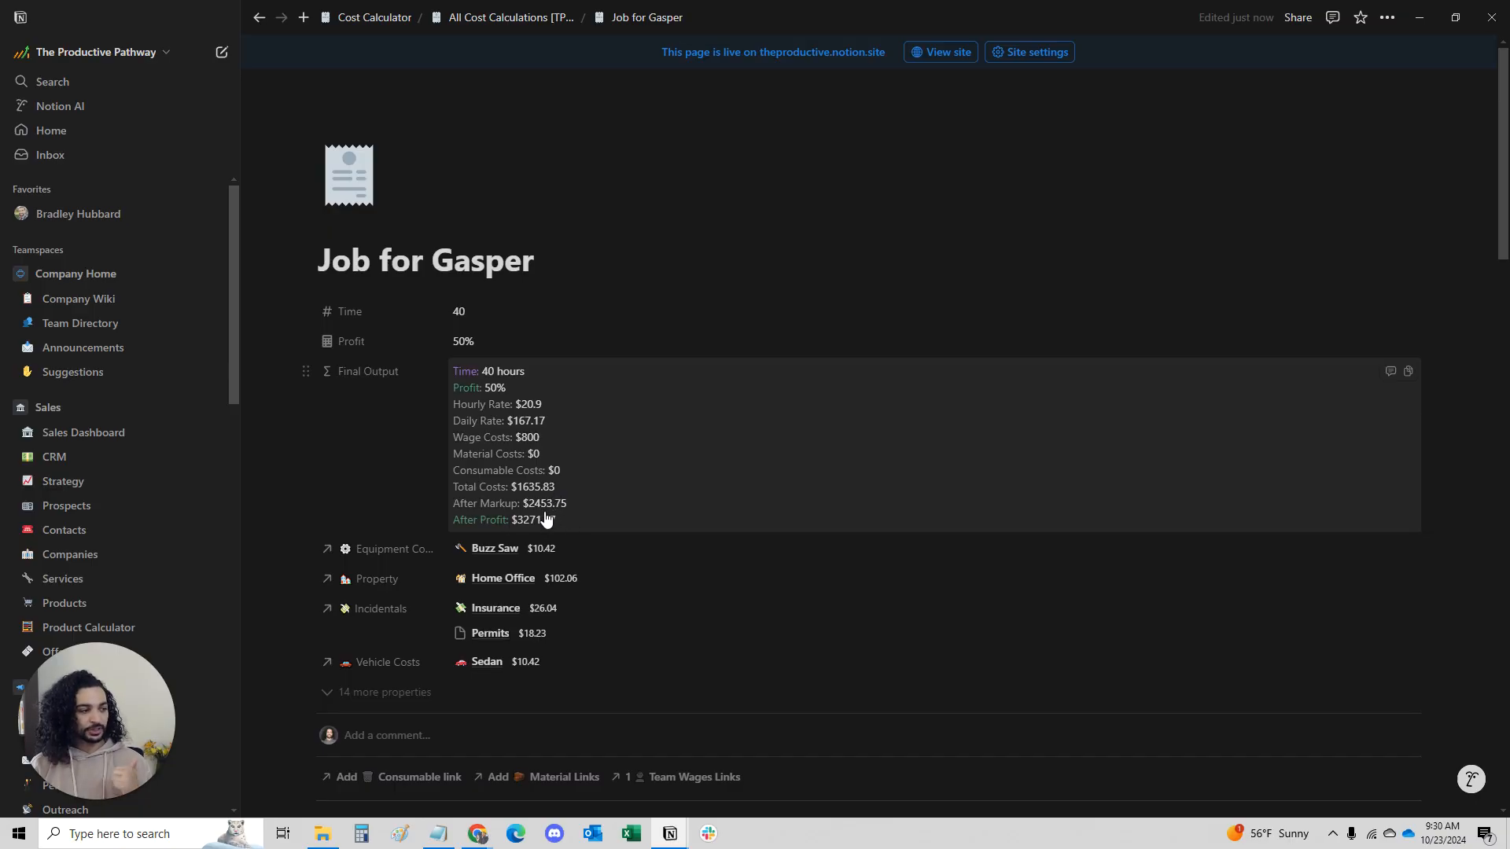
Link the job's empty material entry to Monitor.
{"action": "scroll", "coordinate": [684, 739], "scroll_direction": "down", "scroll_amount": 5}
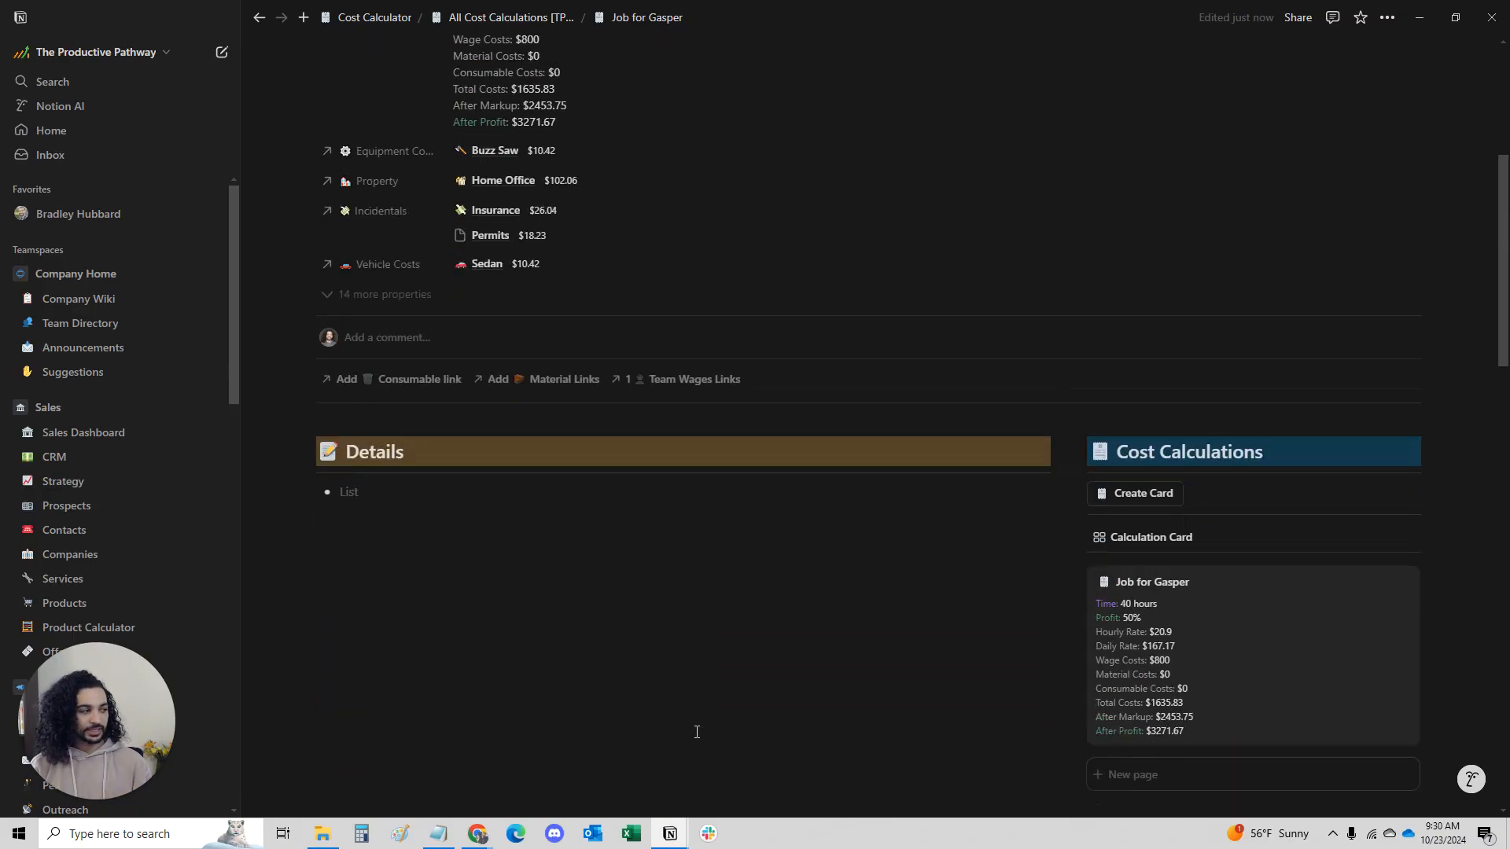
{"action": "scroll", "coordinate": [938, 479], "scroll_direction": "down", "scroll_amount": 10}
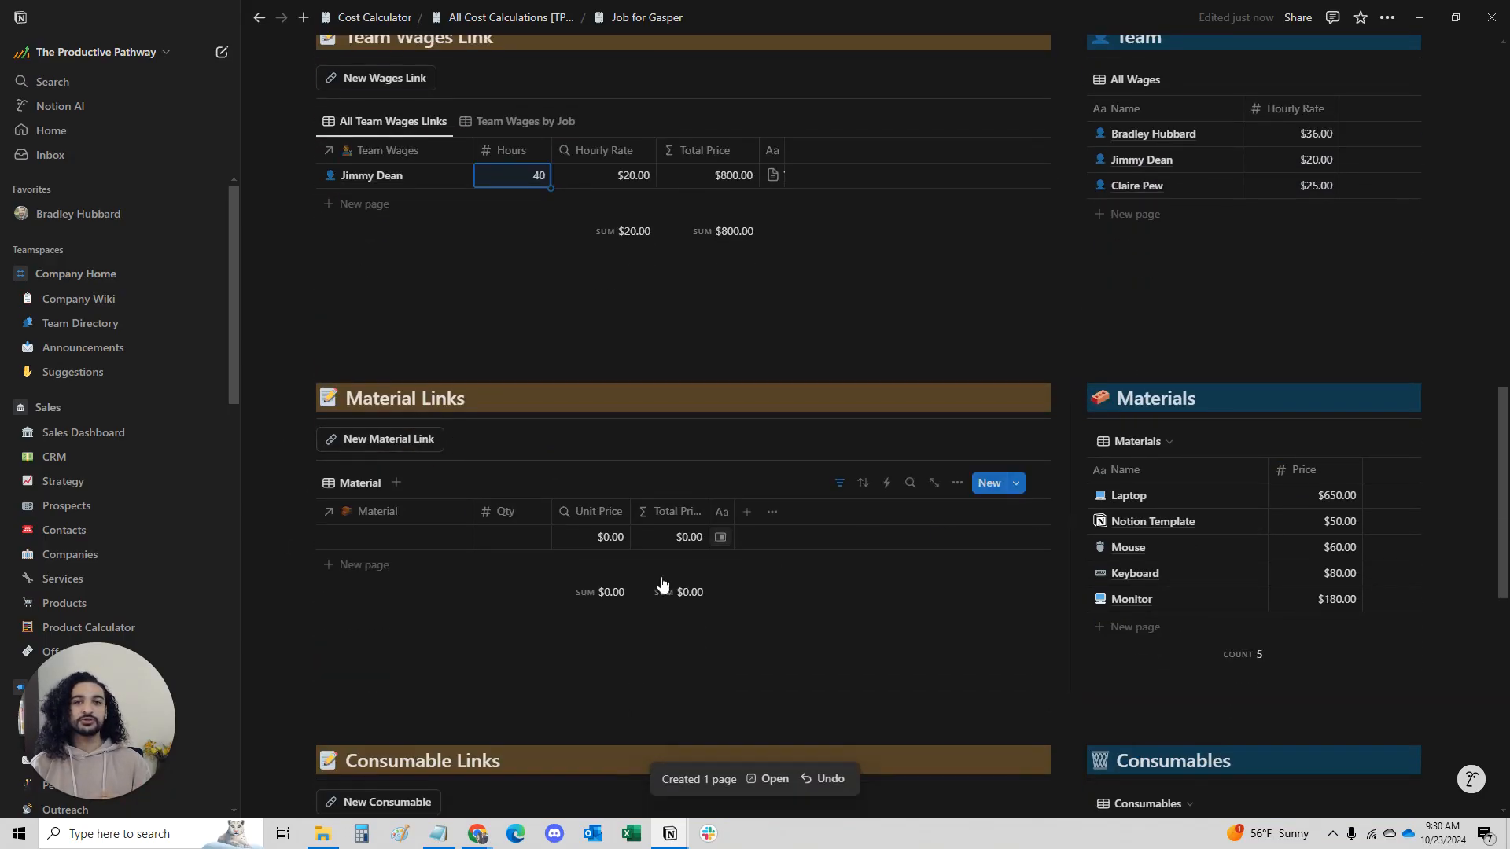
{"action": "left_click", "coordinate": [428, 536]}
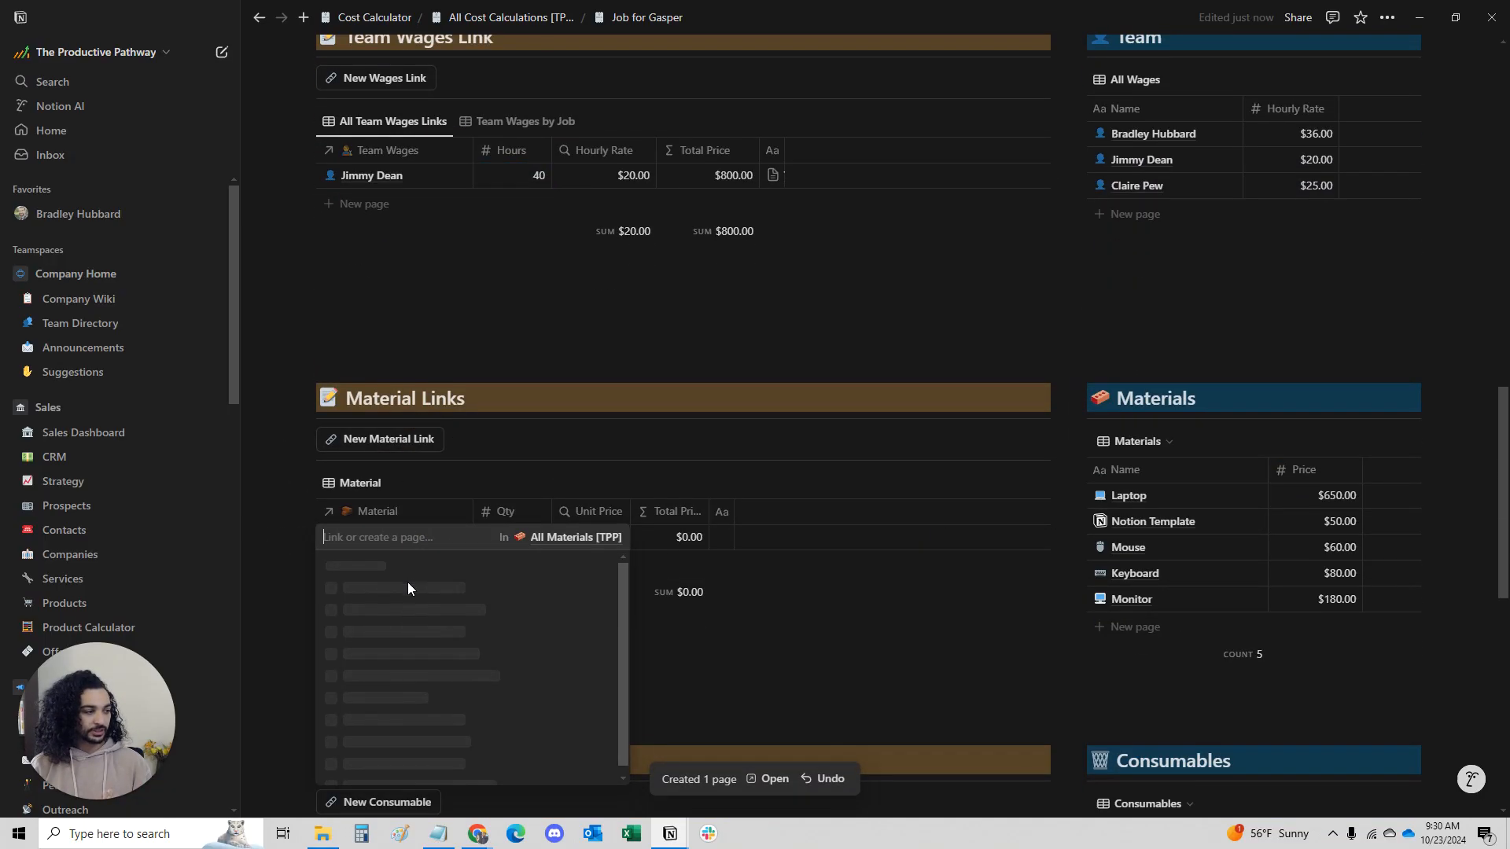
{"action": "left_click", "coordinate": [366, 615]}
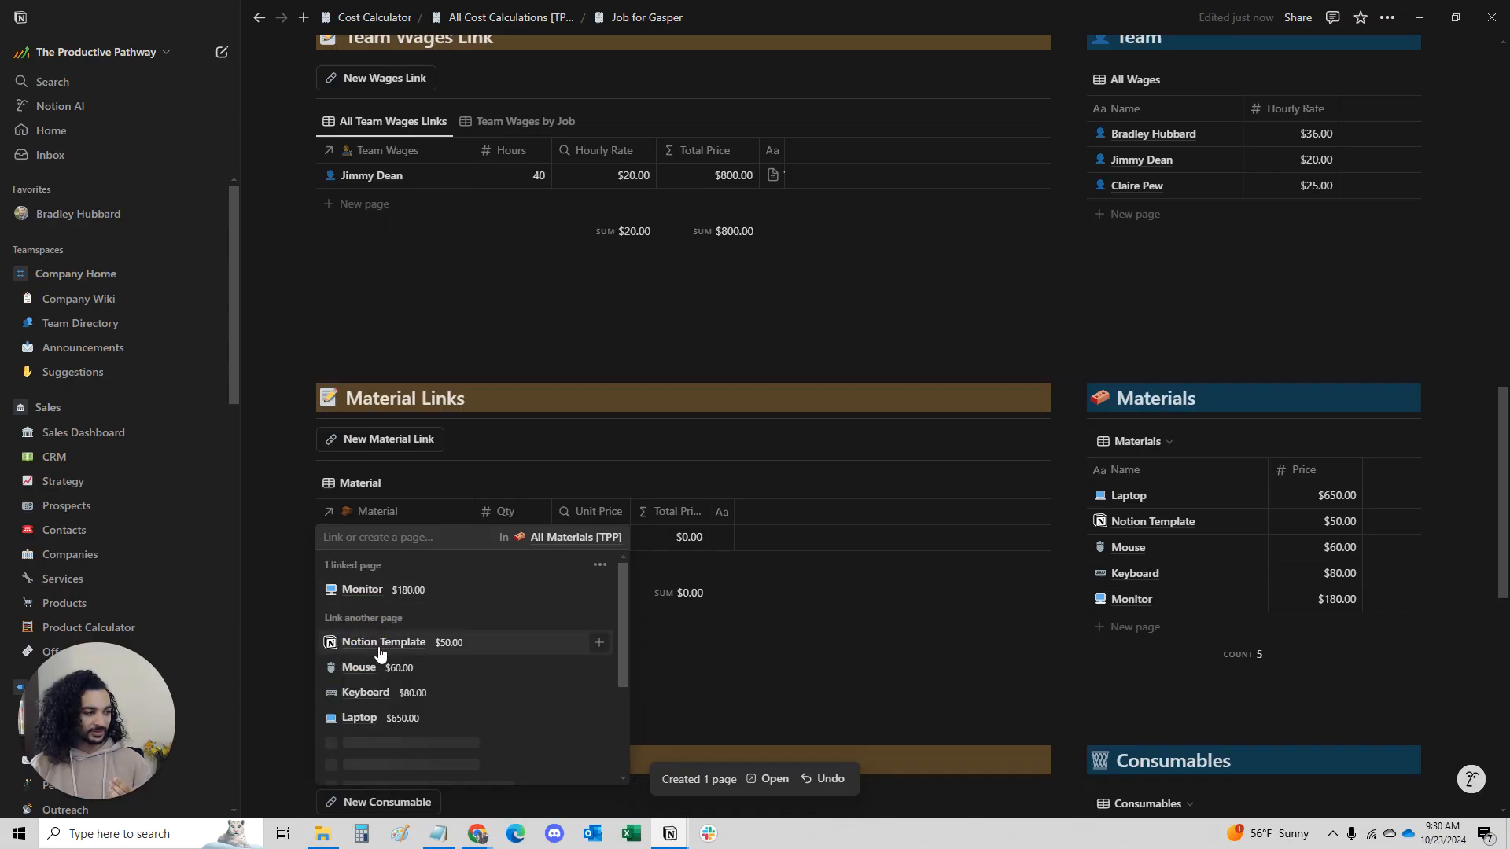
{"action": "left_click", "coordinate": [425, 521]}
Add two more material links to the job, one to Laptop and one to Notion Template.
{"action": "left_click", "coordinate": [416, 448]}
{"action": "left_click", "coordinate": [416, 535]}
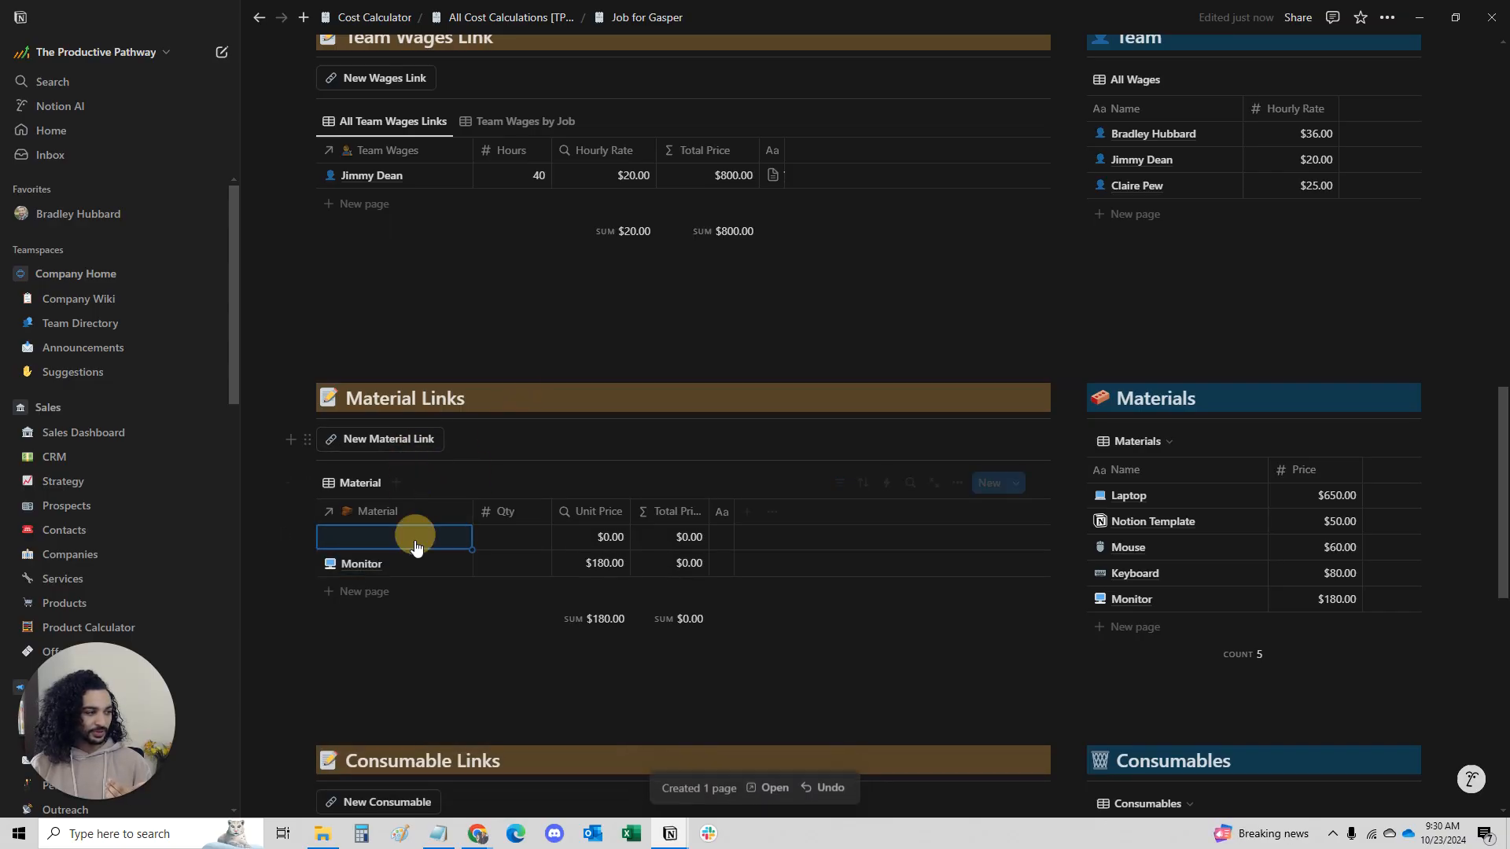
{"action": "left_click", "coordinate": [406, 536]}
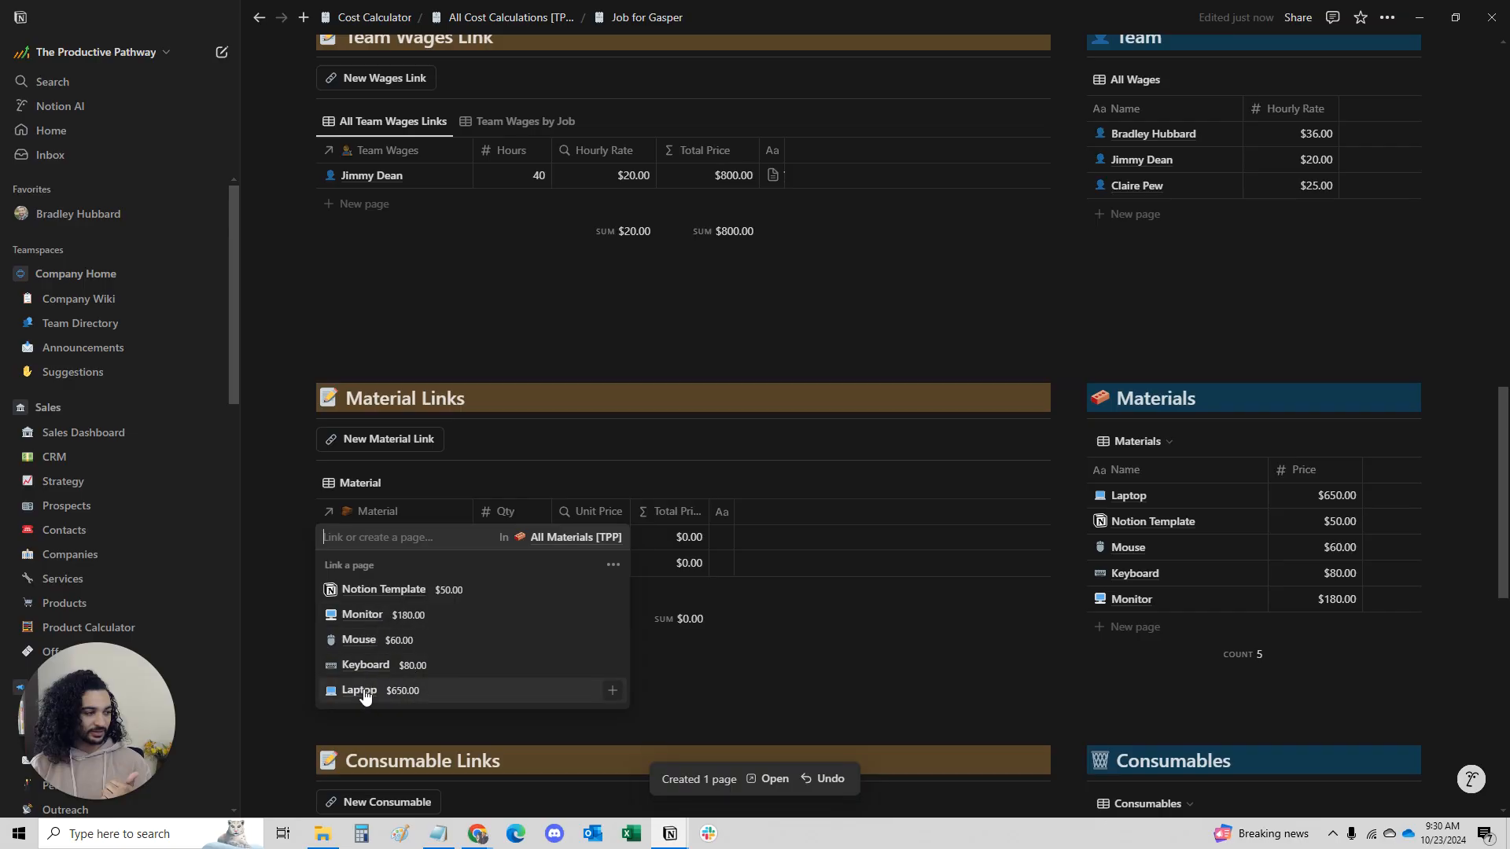
{"action": "left_click", "coordinate": [364, 692]}
{"action": "left_click", "coordinate": [401, 438]}
{"action": "left_click", "coordinate": [401, 438]}
{"action": "left_click", "coordinate": [391, 537]}
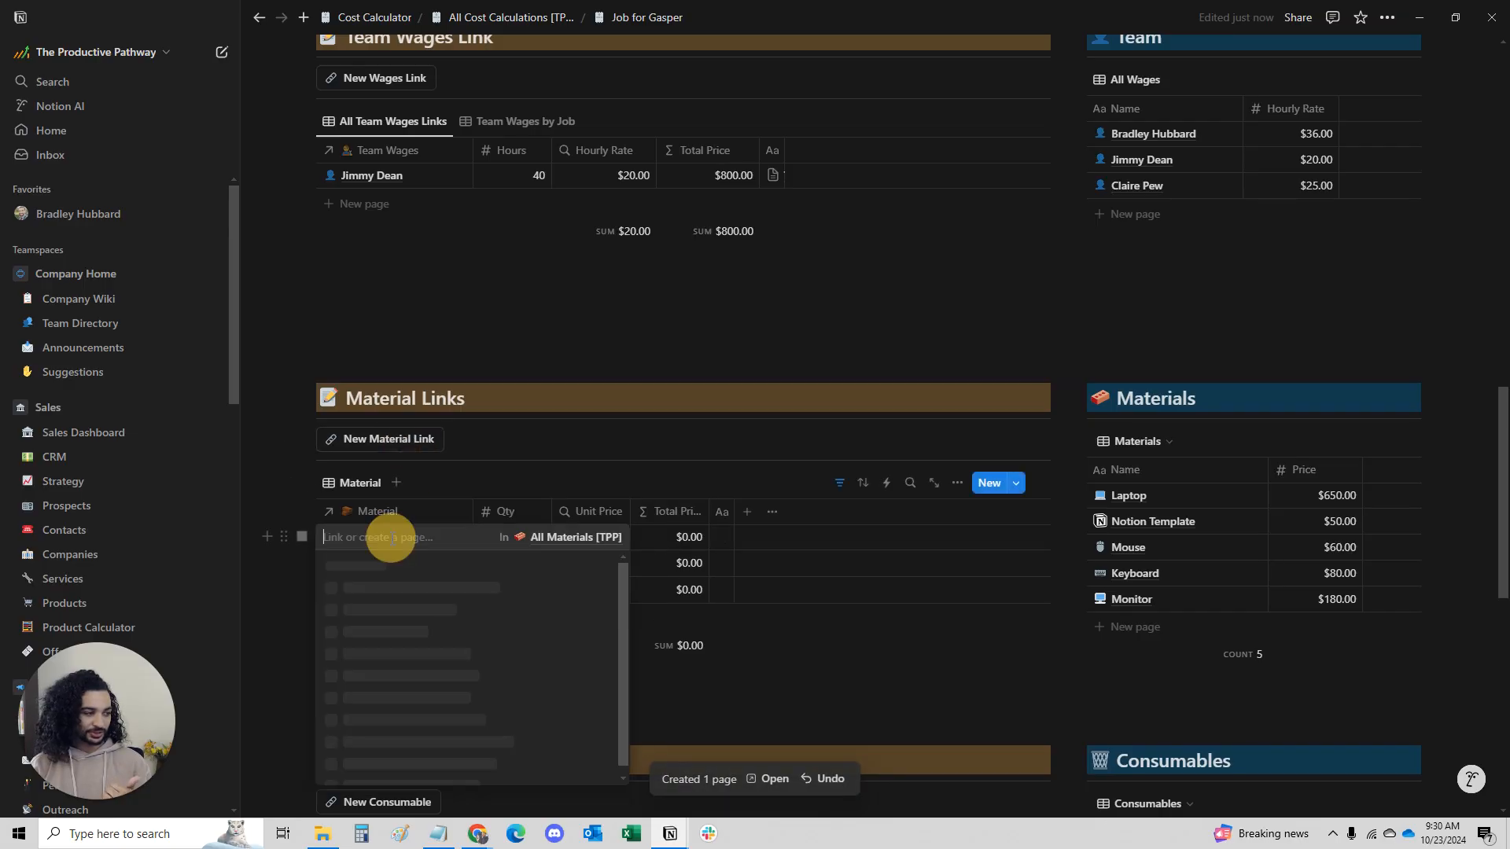
{"action": "left_click", "coordinate": [393, 587]}
Set the material quantities to 18 Notion Templates, 2 Laptops and 4 Monitors, and review the job's final output.
{"action": "left_click", "coordinate": [521, 405]}
{"action": "left_click", "coordinate": [520, 539]}
{"action": "type", "text": "18"}
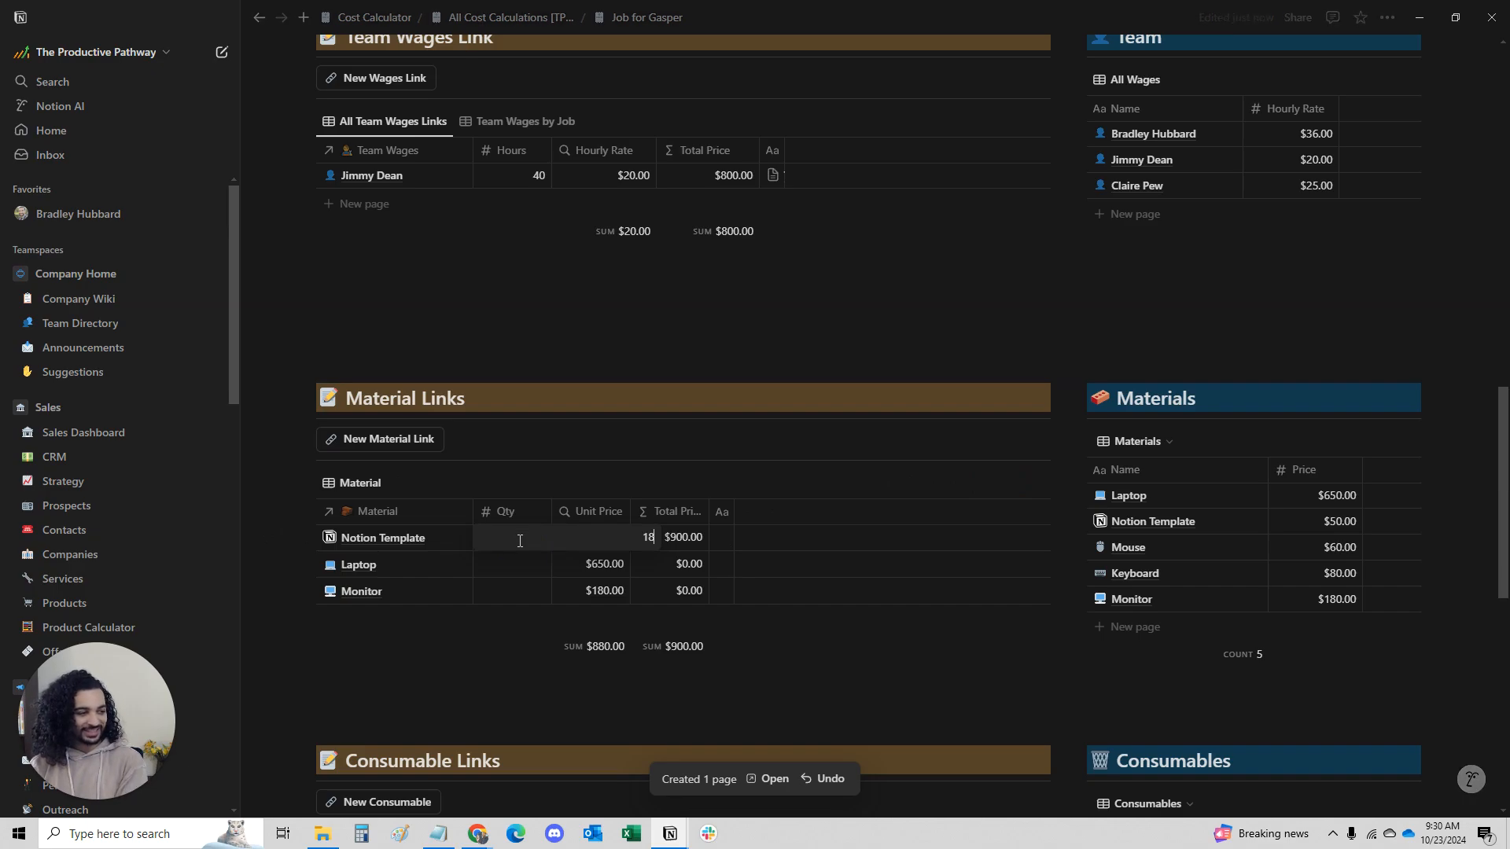
{"action": "key", "text": "Return"}
{"action": "left_click", "coordinate": [511, 555]}
{"action": "type", "text": "2"}
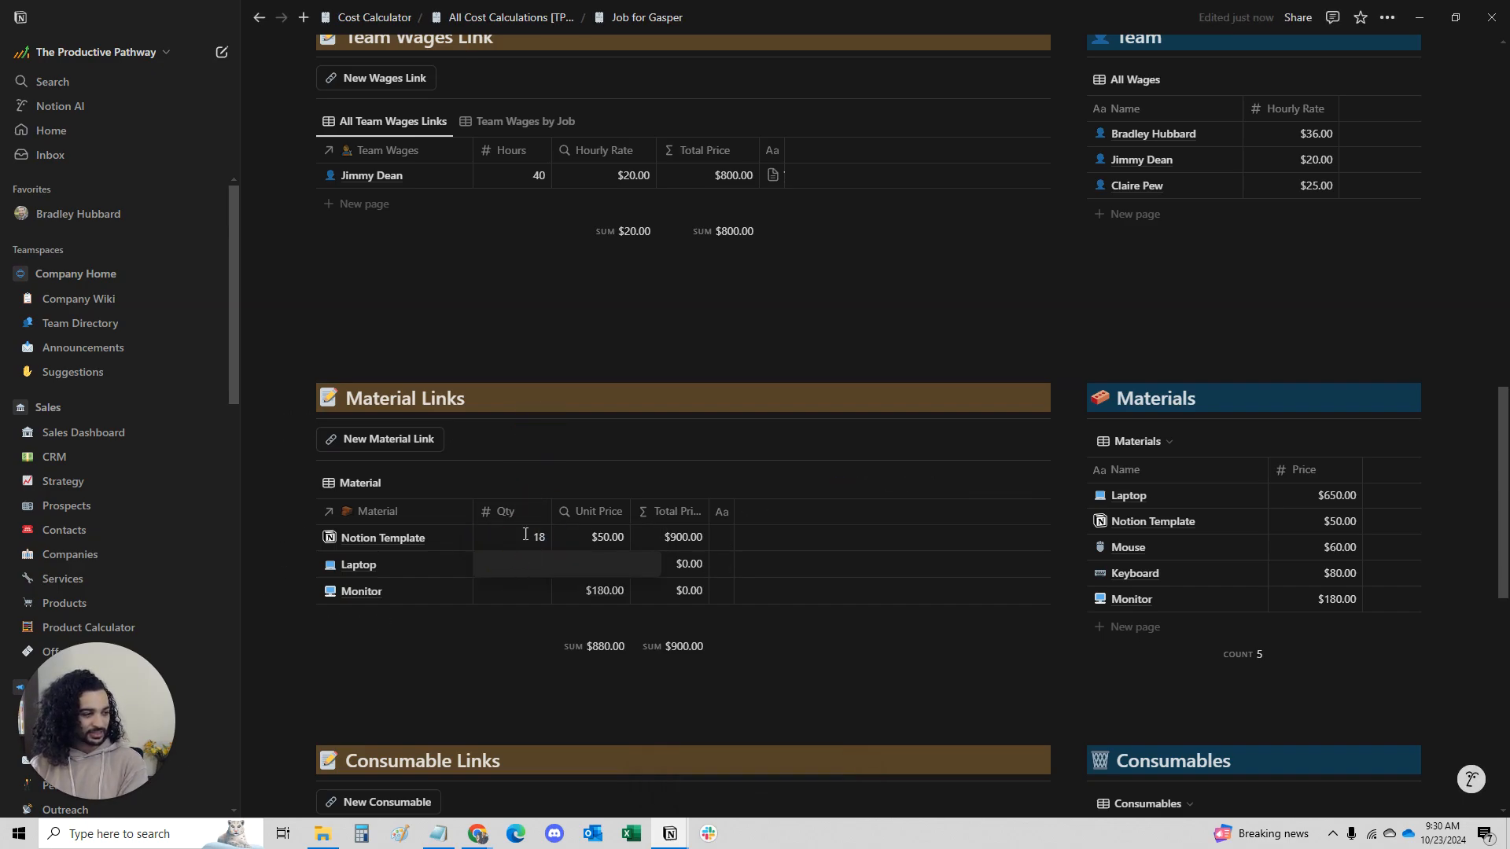
{"action": "key", "text": "Return"}
{"action": "left_click", "coordinate": [523, 586]}
{"action": "type", "text": "4"}
{"action": "key", "text": "Return"}
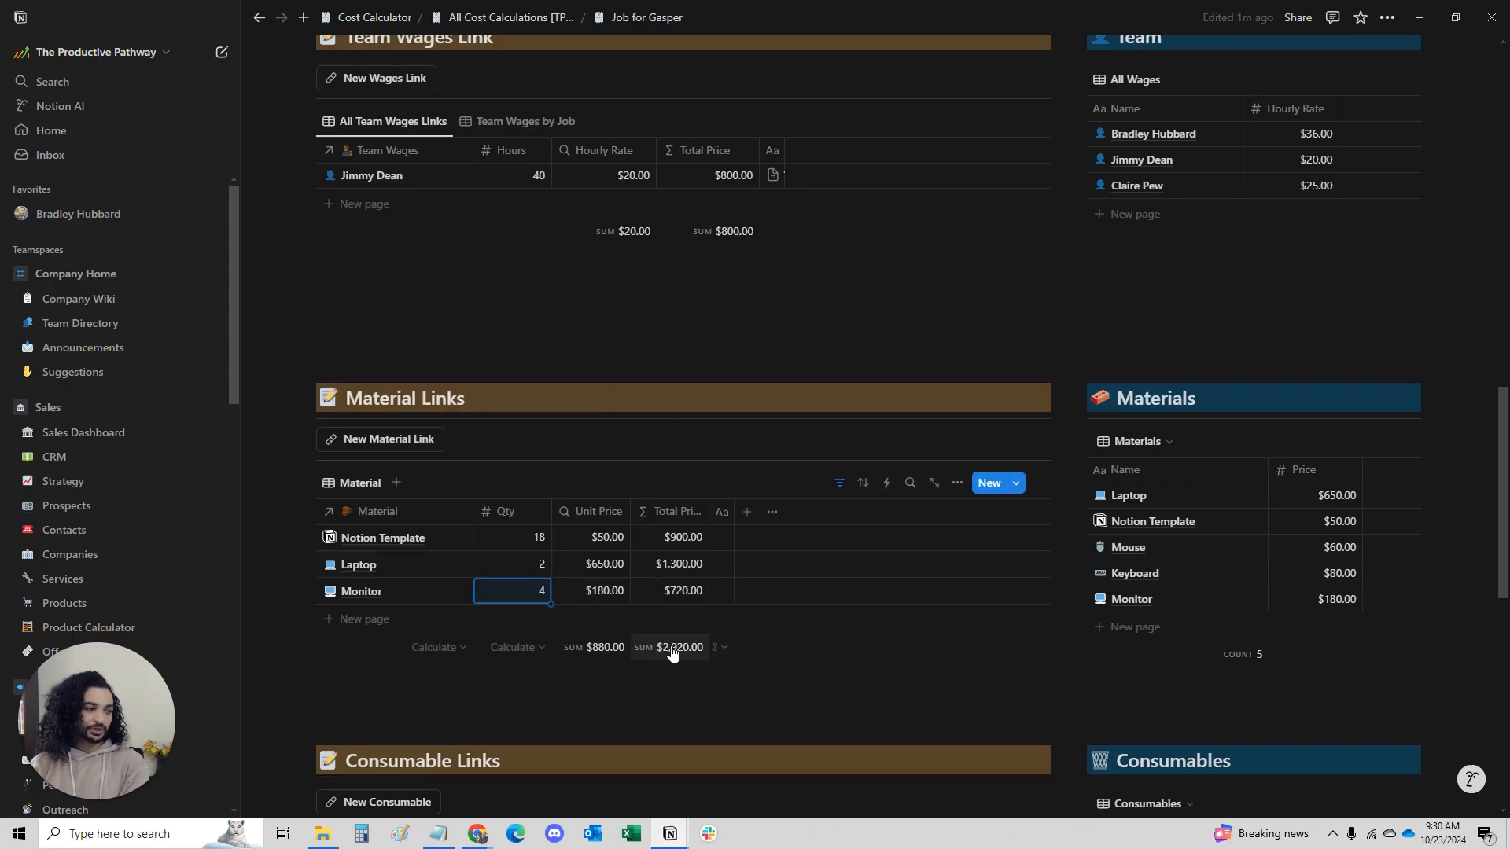
{"action": "scroll", "coordinate": [728, 550], "scroll_direction": "up", "scroll_amount": 15}
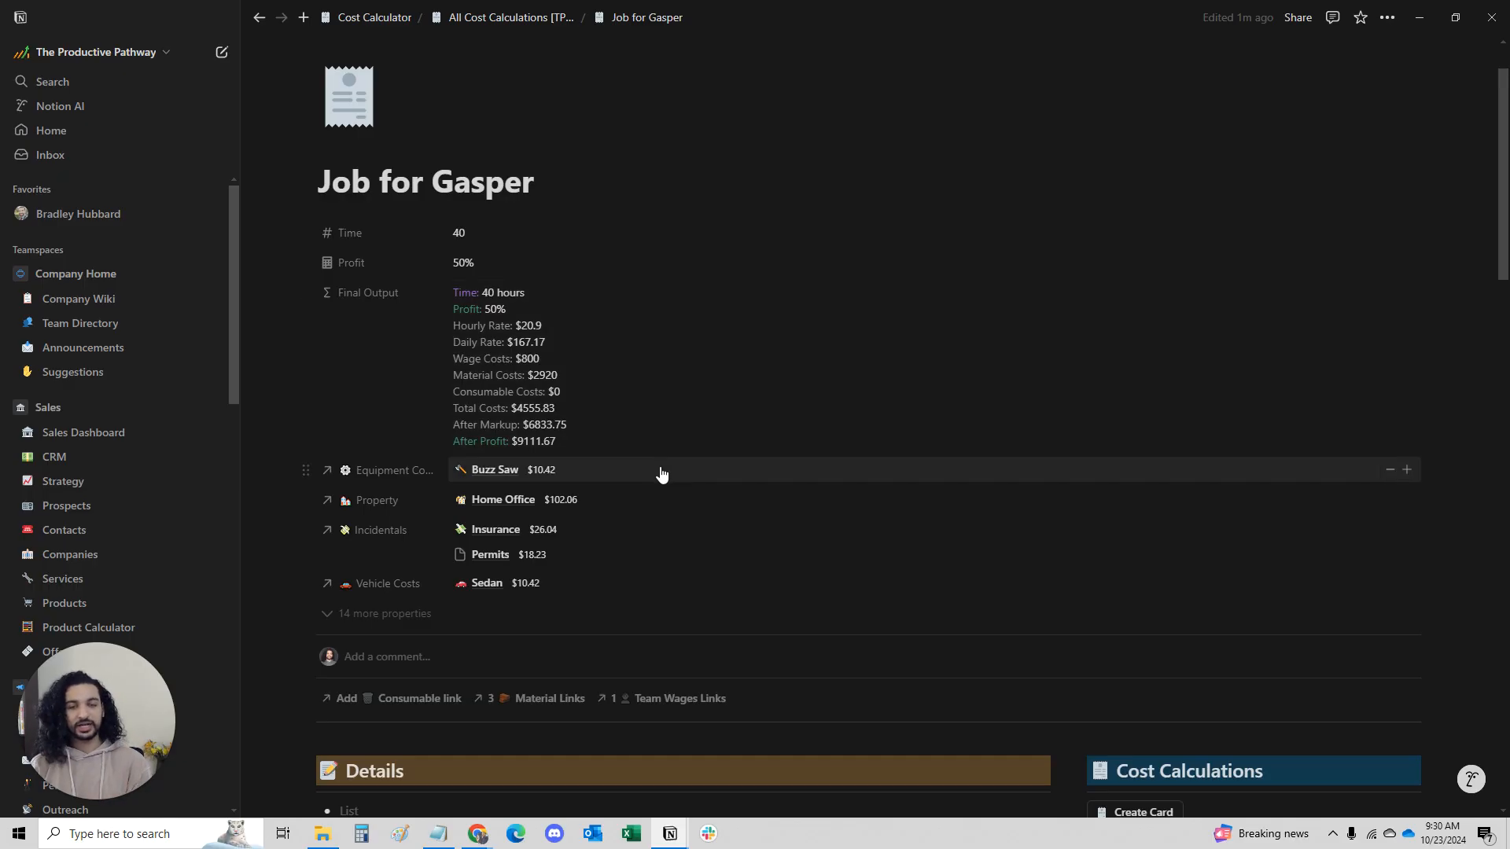
Add two consumable links to the job, one to Ink and one to Whiteboard Markers (4 pack).
{"action": "scroll", "coordinate": [731, 408], "scroll_direction": "down", "scroll_amount": 20}
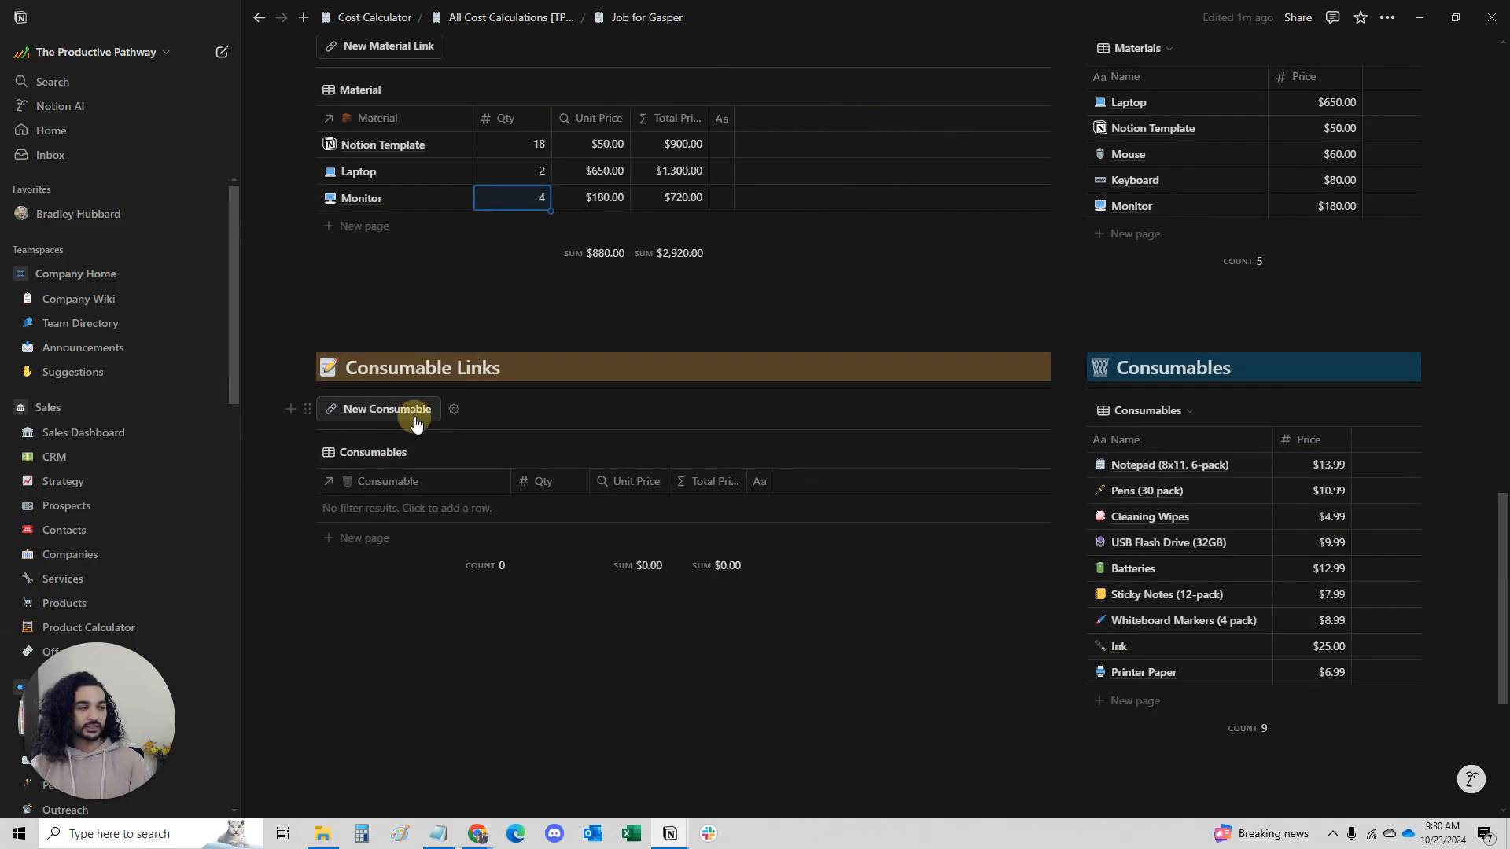
{"action": "left_click", "coordinate": [414, 416]}
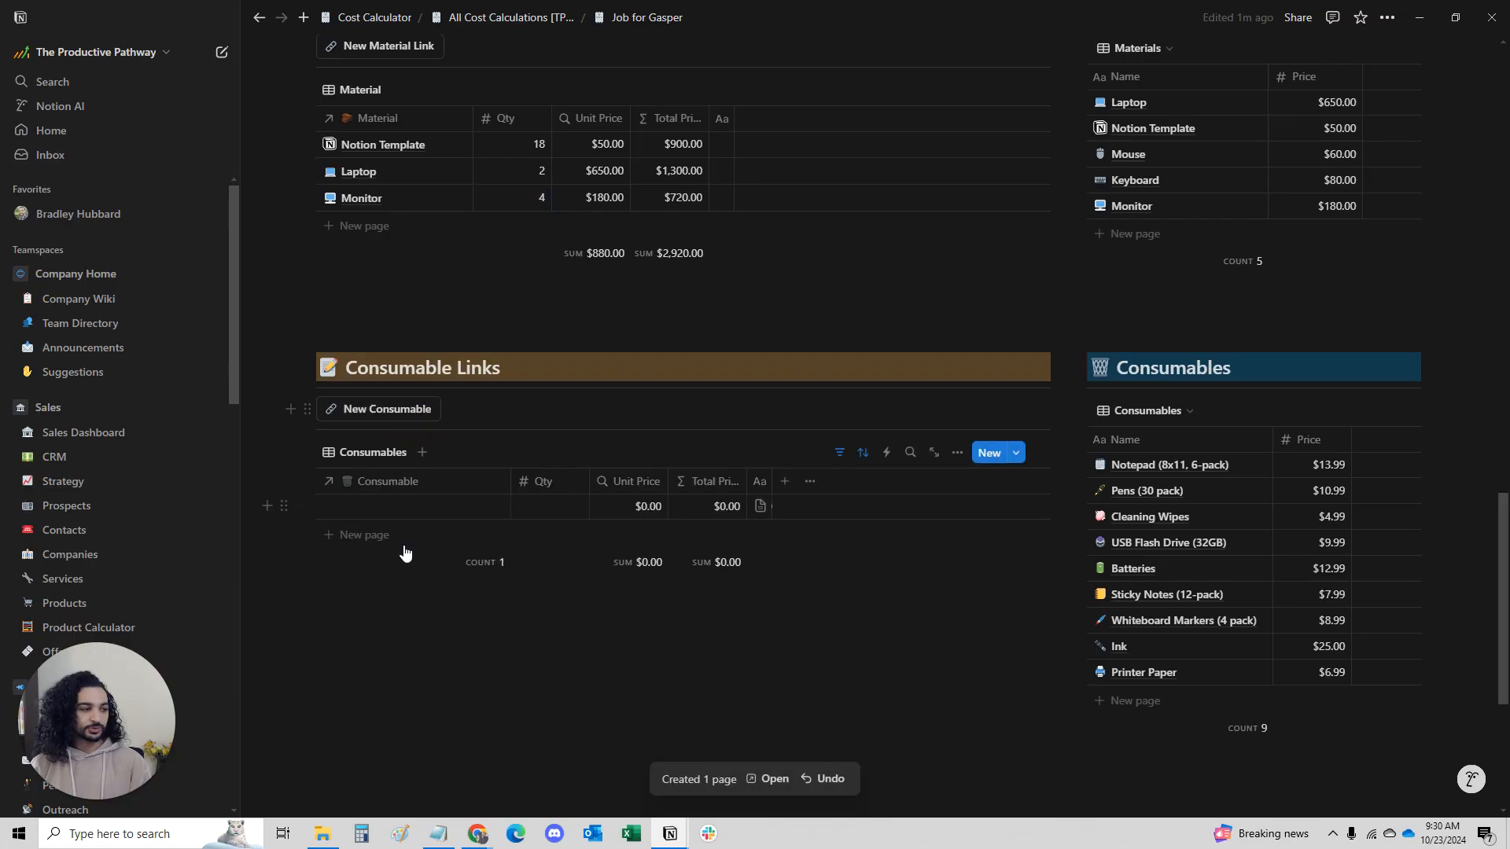
{"action": "left_click", "coordinate": [421, 506]}
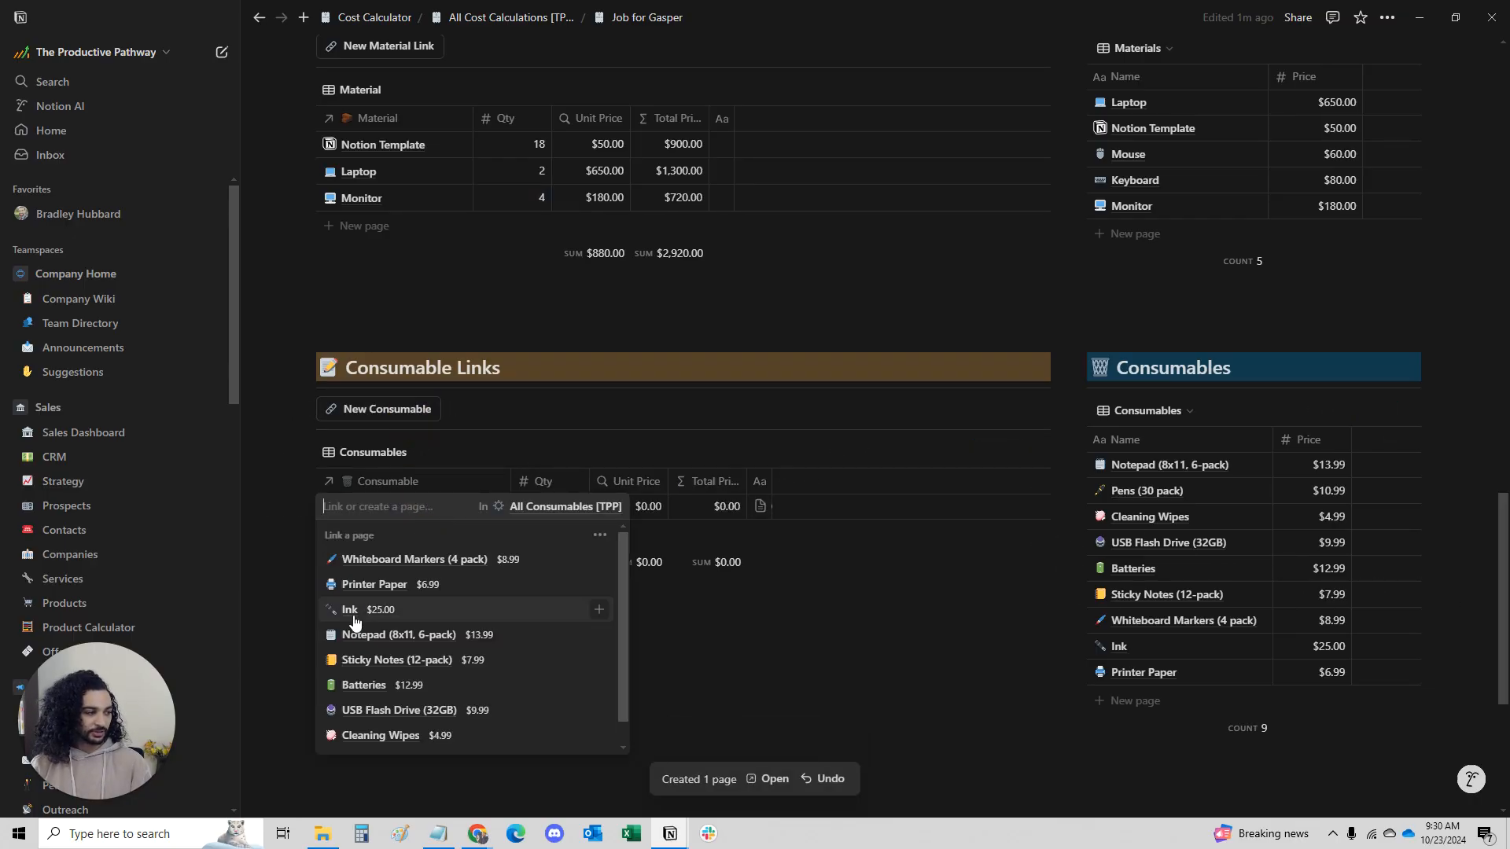
{"action": "left_click", "coordinate": [358, 610]}
{"action": "left_click", "coordinate": [531, 392]}
{"action": "left_click", "coordinate": [405, 409]}
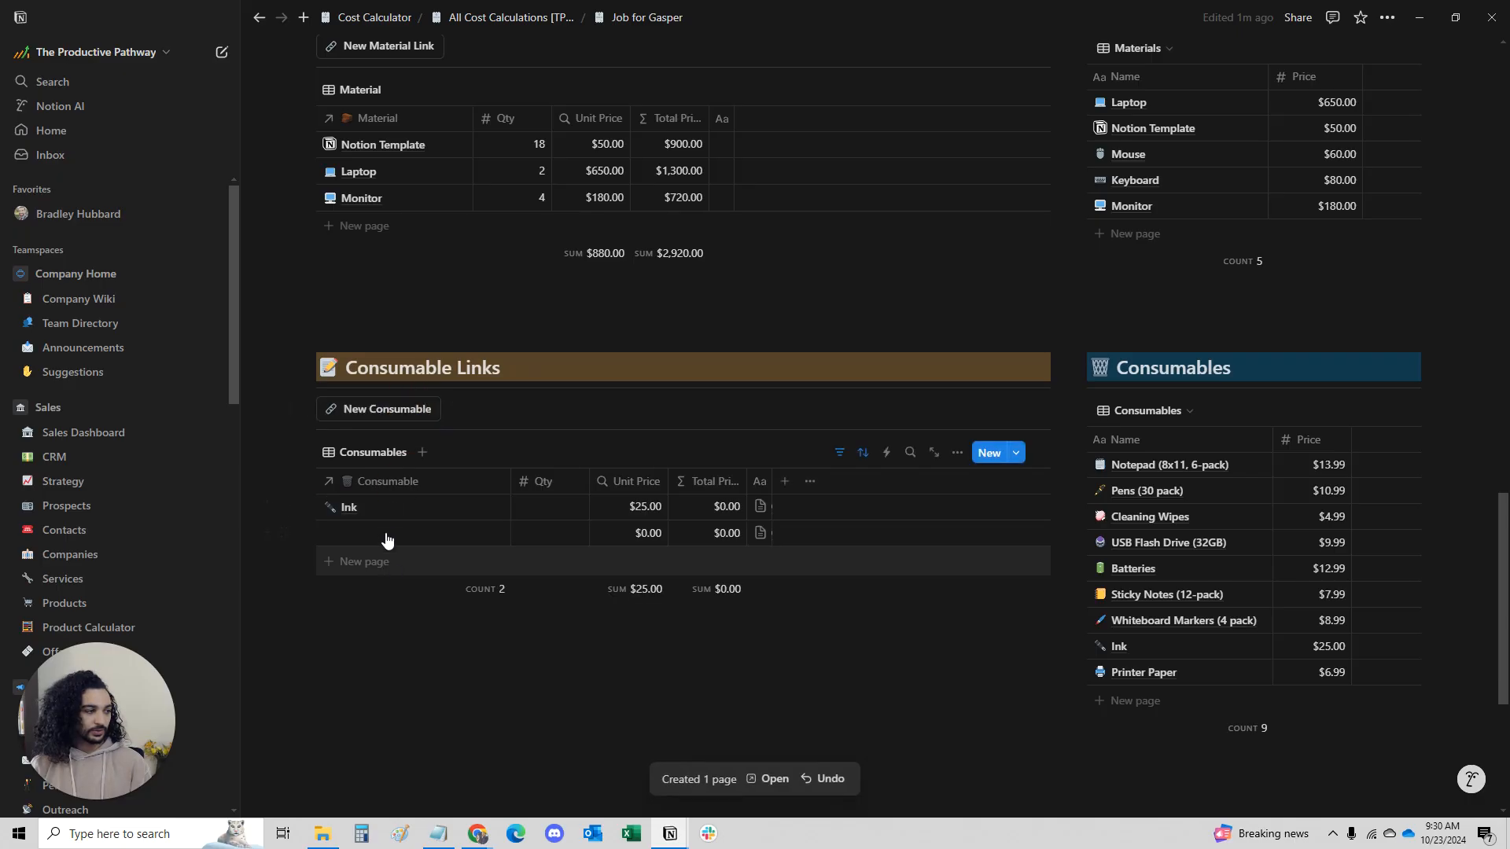
{"action": "left_click", "coordinate": [384, 535]}
{"action": "left_click", "coordinate": [386, 586]}
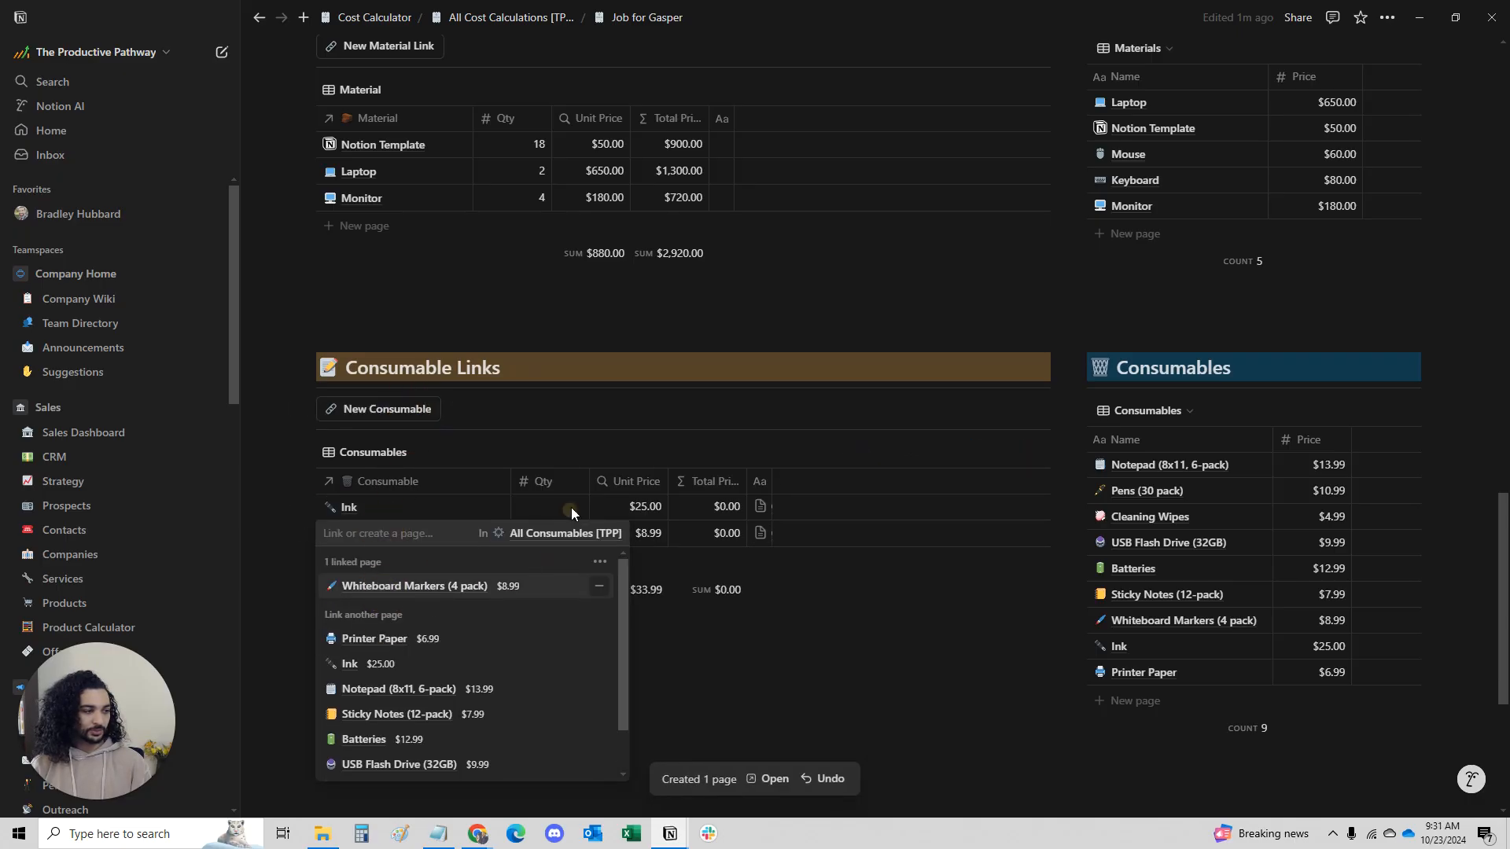
Set the consumable quantities to 181 for Whiteboard Markers (4 pack) and 65 for Ink.
{"action": "left_click", "coordinate": [548, 535]}
{"action": "left_click", "coordinate": [548, 535]}
{"action": "type", "text": "181"}
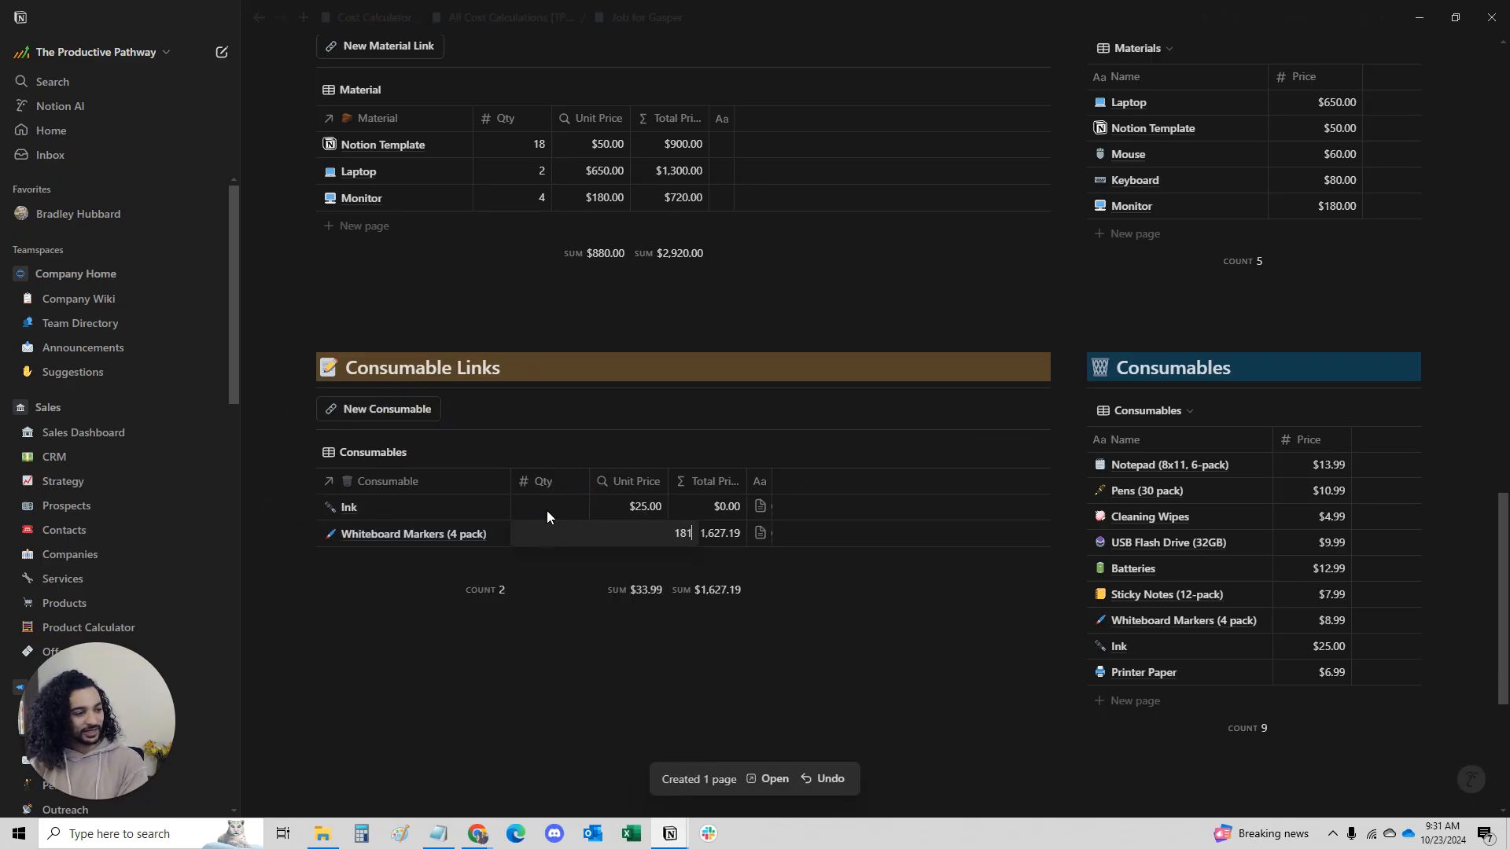
{"action": "key", "text": "Return"}
{"action": "left_click", "coordinate": [563, 510]}
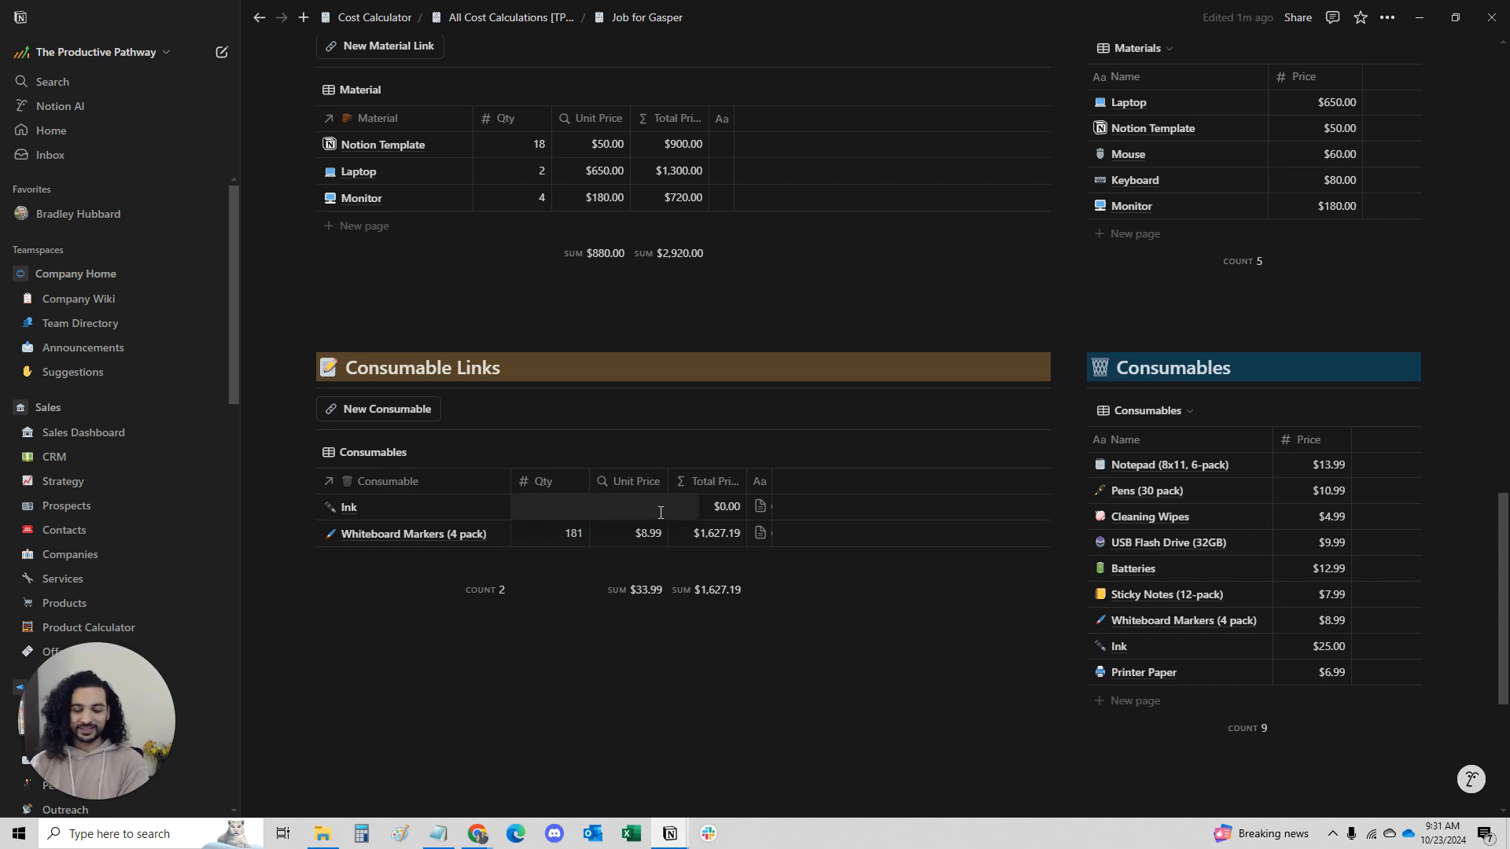
{"action": "type", "text": "65"}
{"action": "key", "text": "Return"}
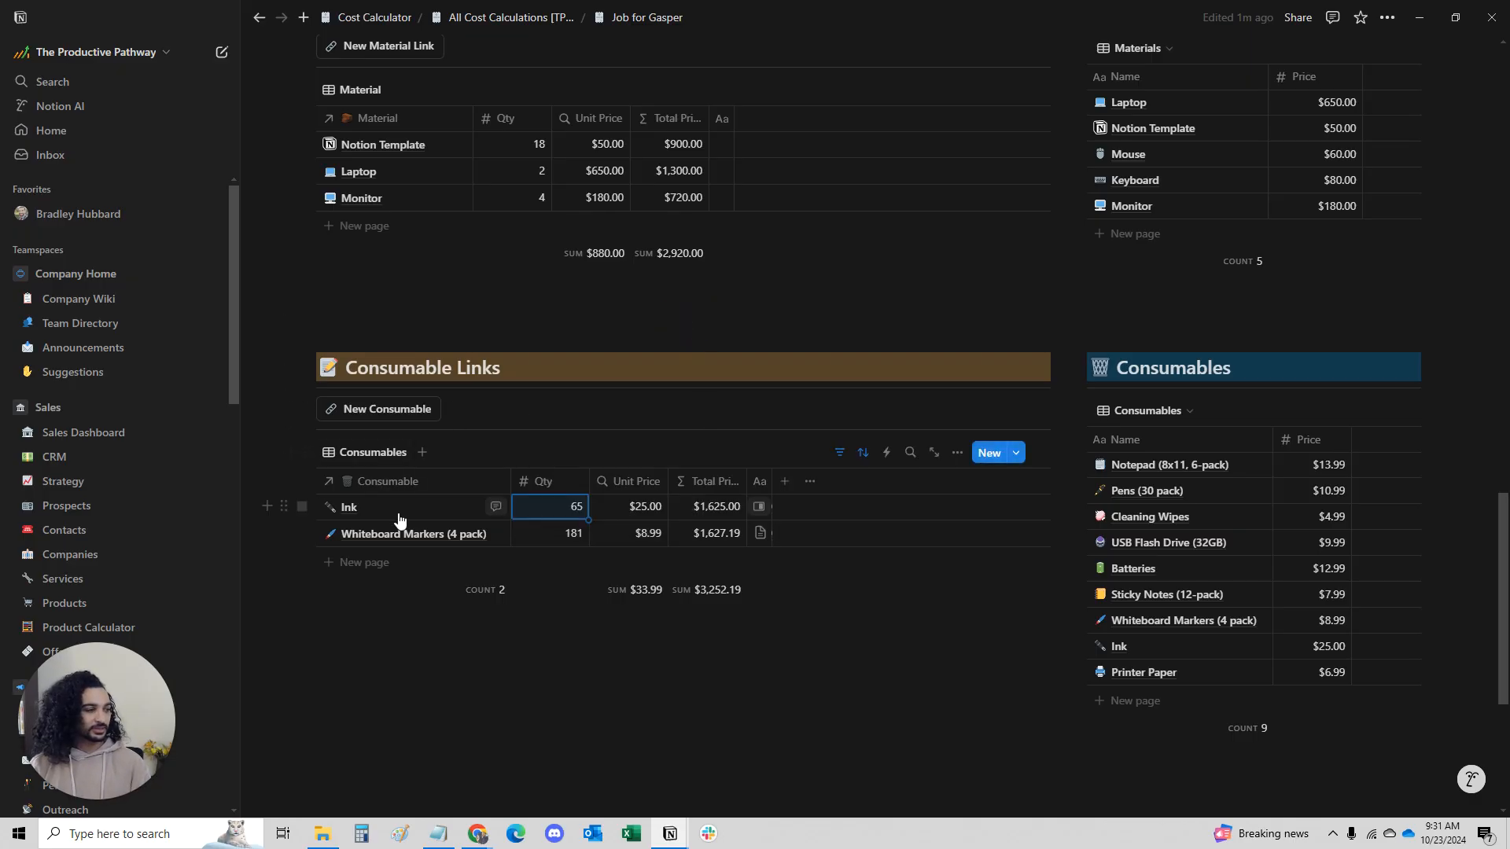
Rename the Ink consumable as Ink Pen in the Consumables list.
{"action": "left_click", "coordinate": [444, 508]}
{"action": "left_click", "coordinate": [1159, 646]}
{"action": "left_click", "coordinate": [1159, 646]}
{"action": "type", "text": "Pen"}
{"action": "left_click", "coordinate": [795, 331]}
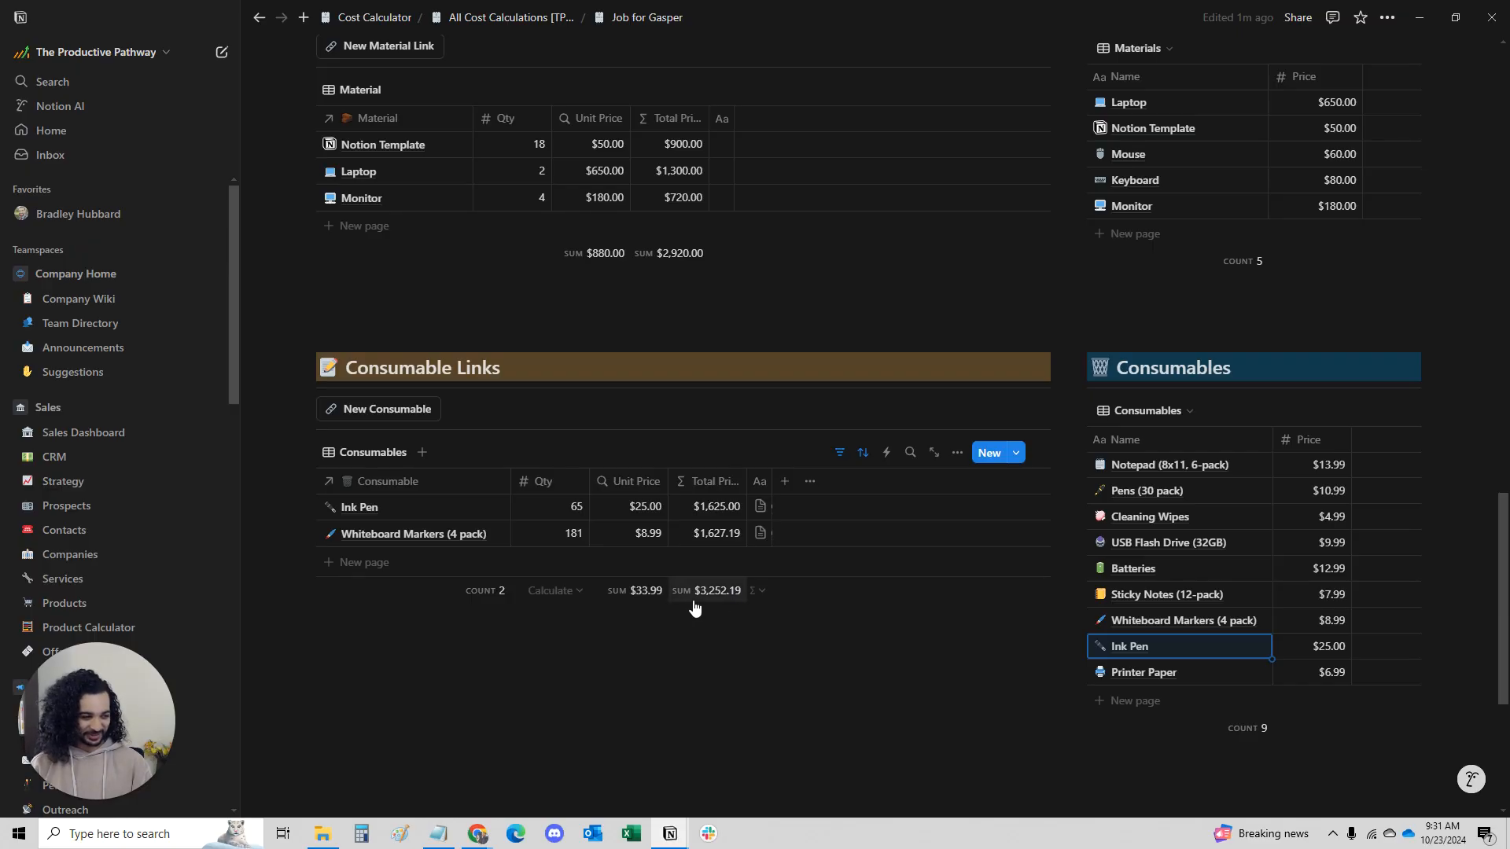
Review the job's final output and set its profit to 10%.
{"action": "scroll", "coordinate": [817, 476], "scroll_direction": "up", "scroll_amount": 15}
{"action": "scroll", "coordinate": [809, 462], "scroll_direction": "up", "scroll_amount": 7}
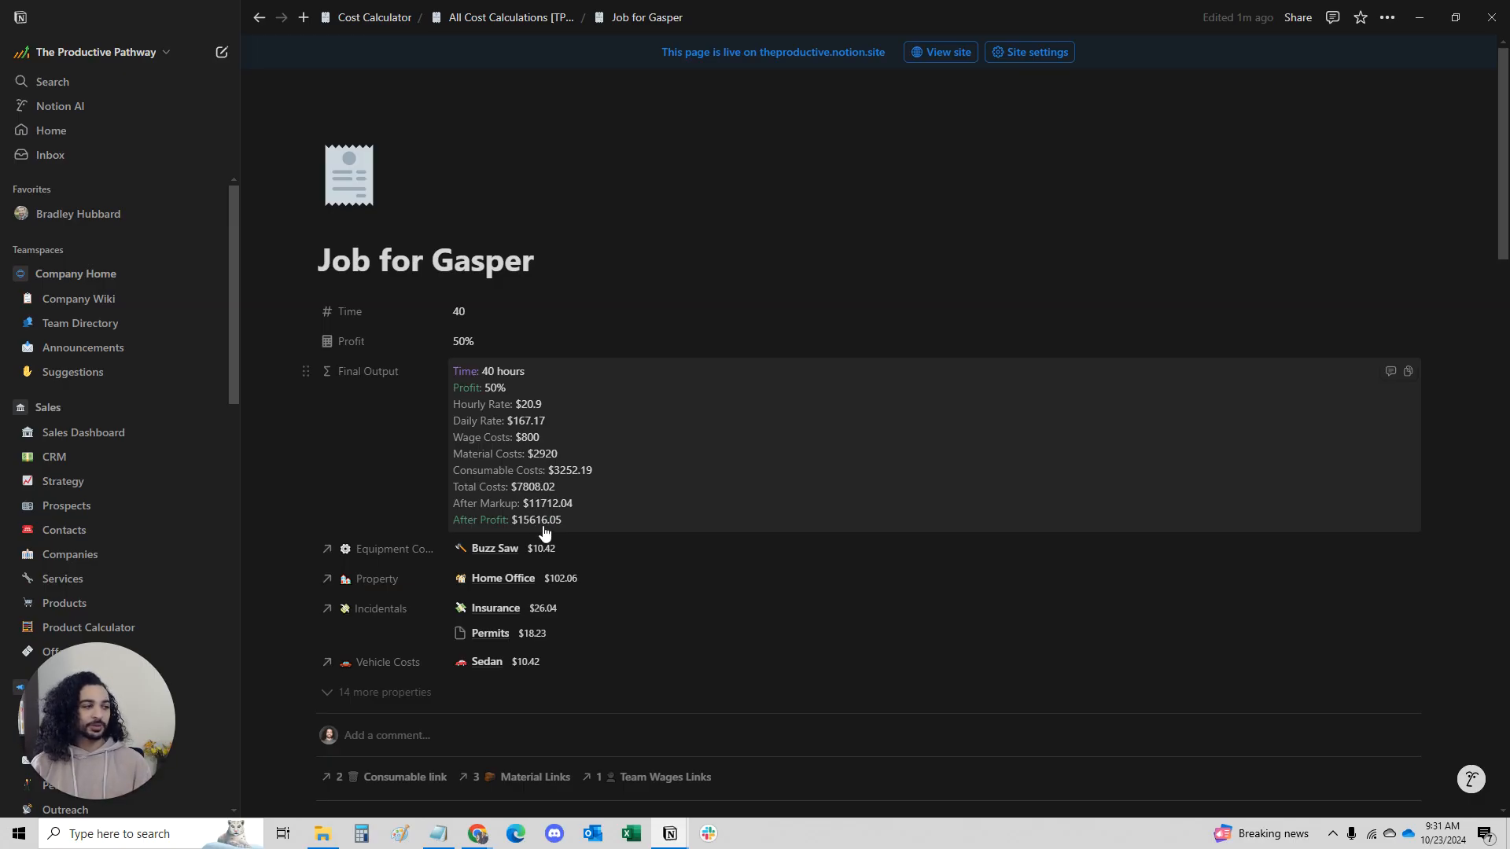
{"action": "left_click", "coordinate": [522, 341]}
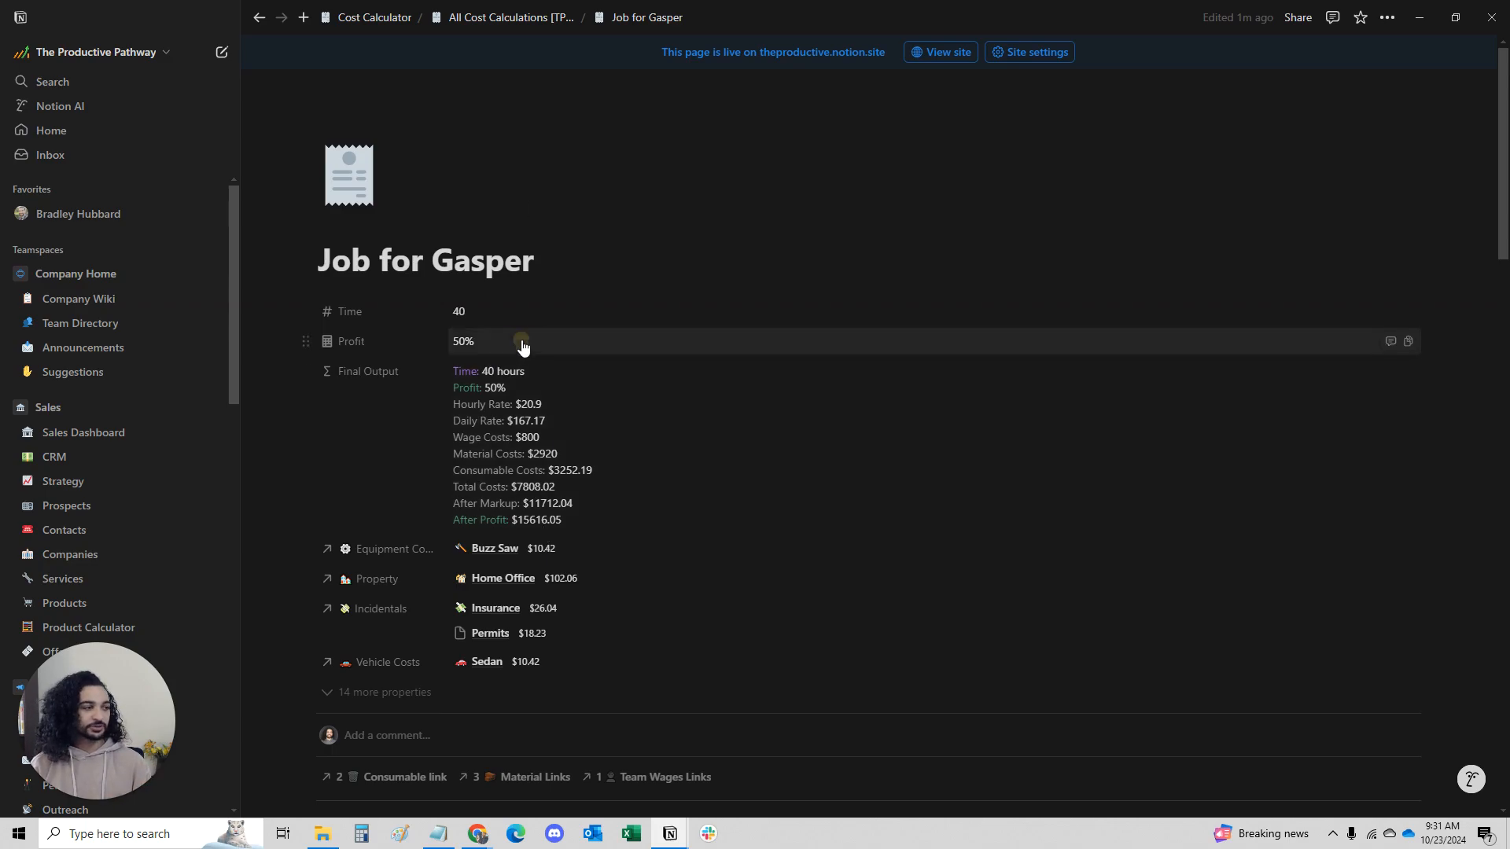
{"action": "type", "text": "10"}
{"action": "left_click", "coordinate": [348, 445]}
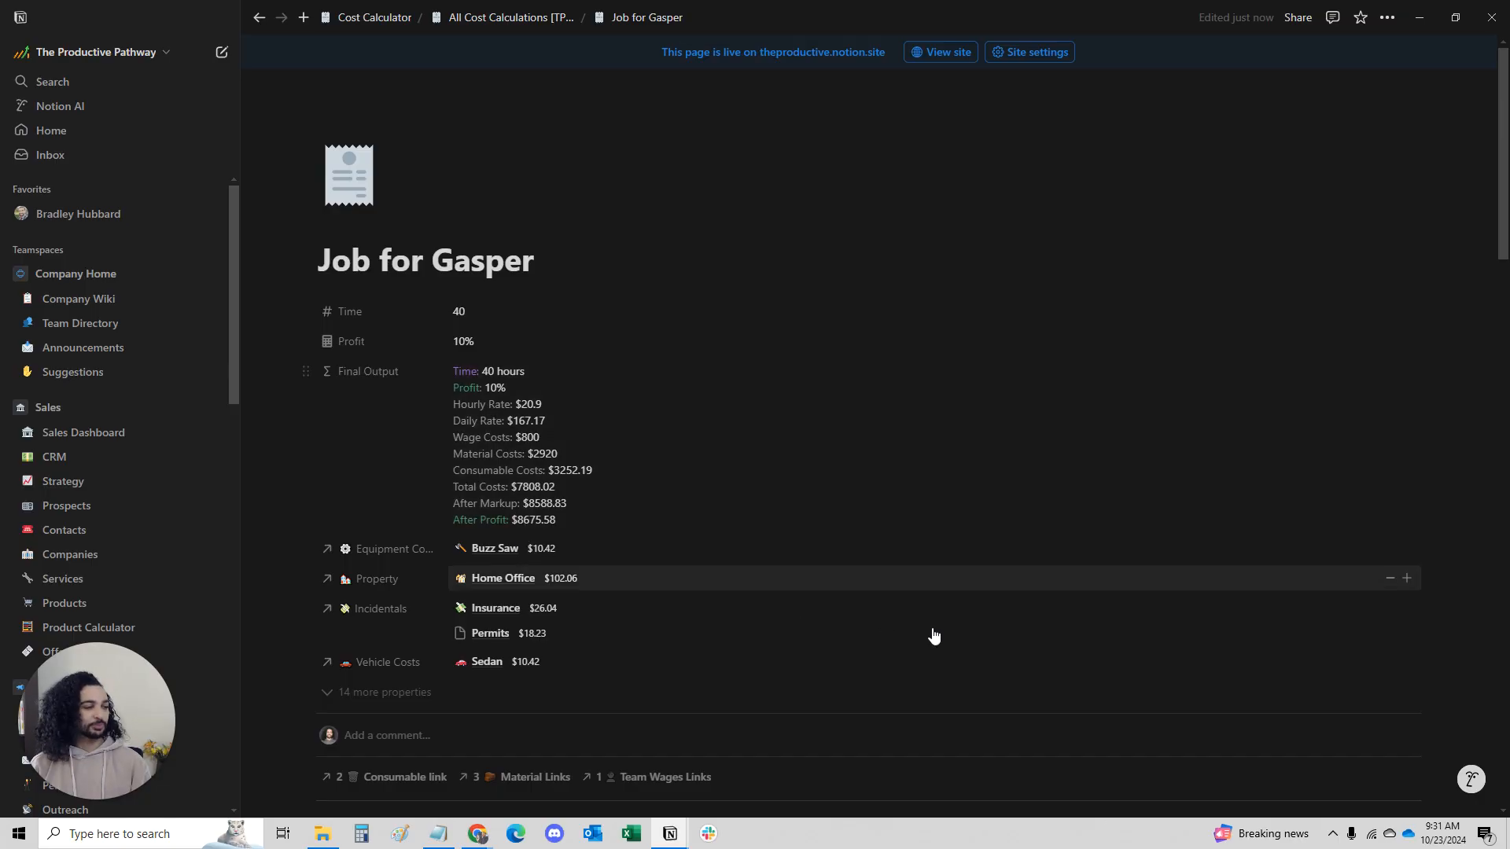
Unlink all equipment, property, incidental and vehicle costs from the job.
{"action": "scroll", "coordinate": [1014, 629], "scroll_direction": "down", "scroll_amount": 1}
{"action": "left_click", "coordinate": [1389, 471]}
{"action": "left_click", "coordinate": [1390, 501]}
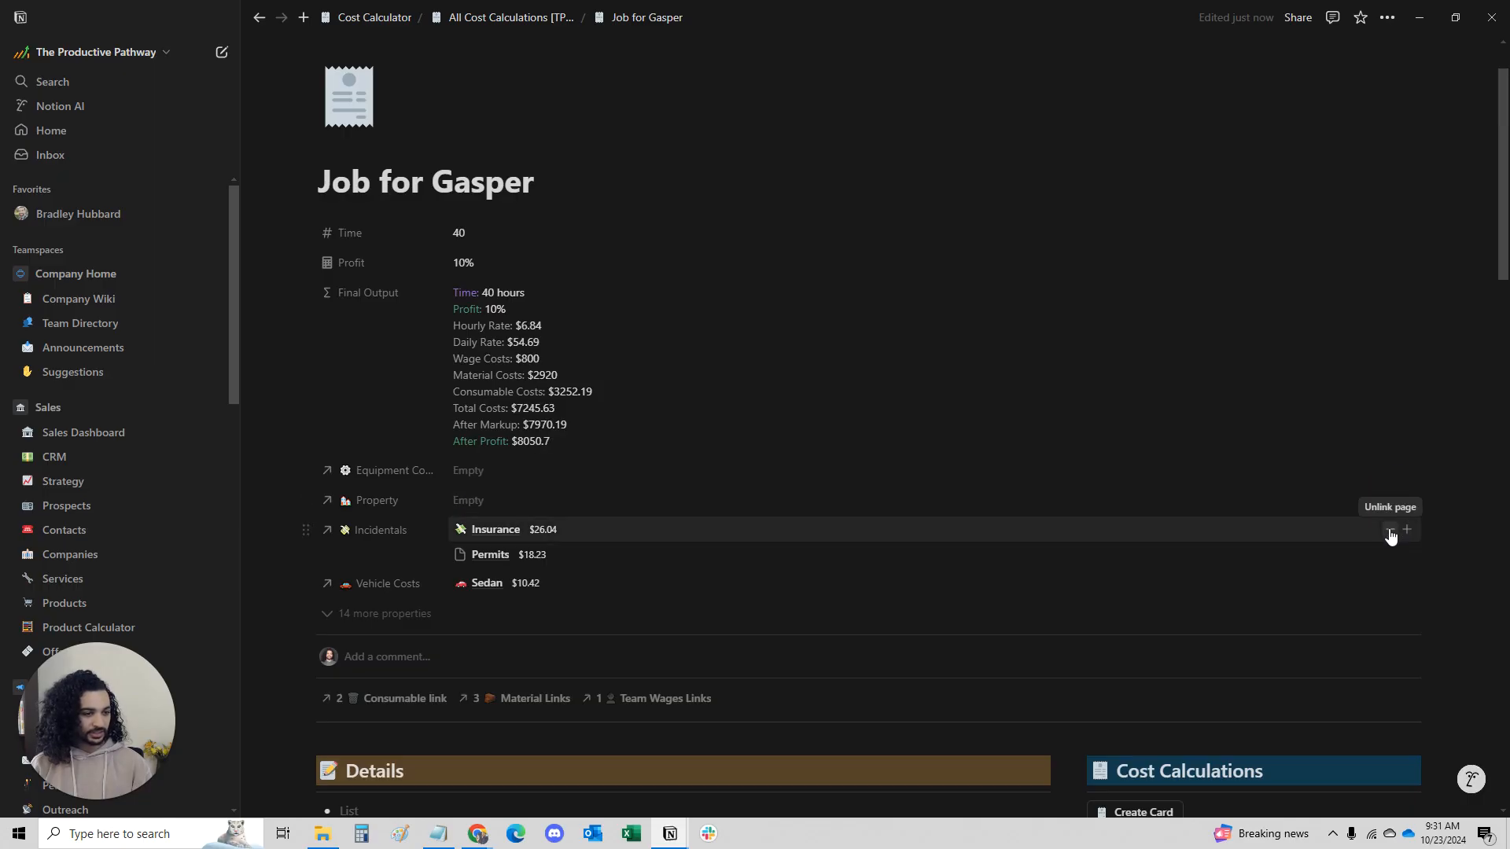
{"action": "left_click", "coordinate": [1388, 529]}
{"action": "left_click", "coordinate": [1390, 533]}
{"action": "left_click", "coordinate": [1384, 559]}
Delete the job's team wages link and undo the deletion.
{"action": "scroll", "coordinate": [921, 519], "scroll_direction": "down", "scroll_amount": 8}
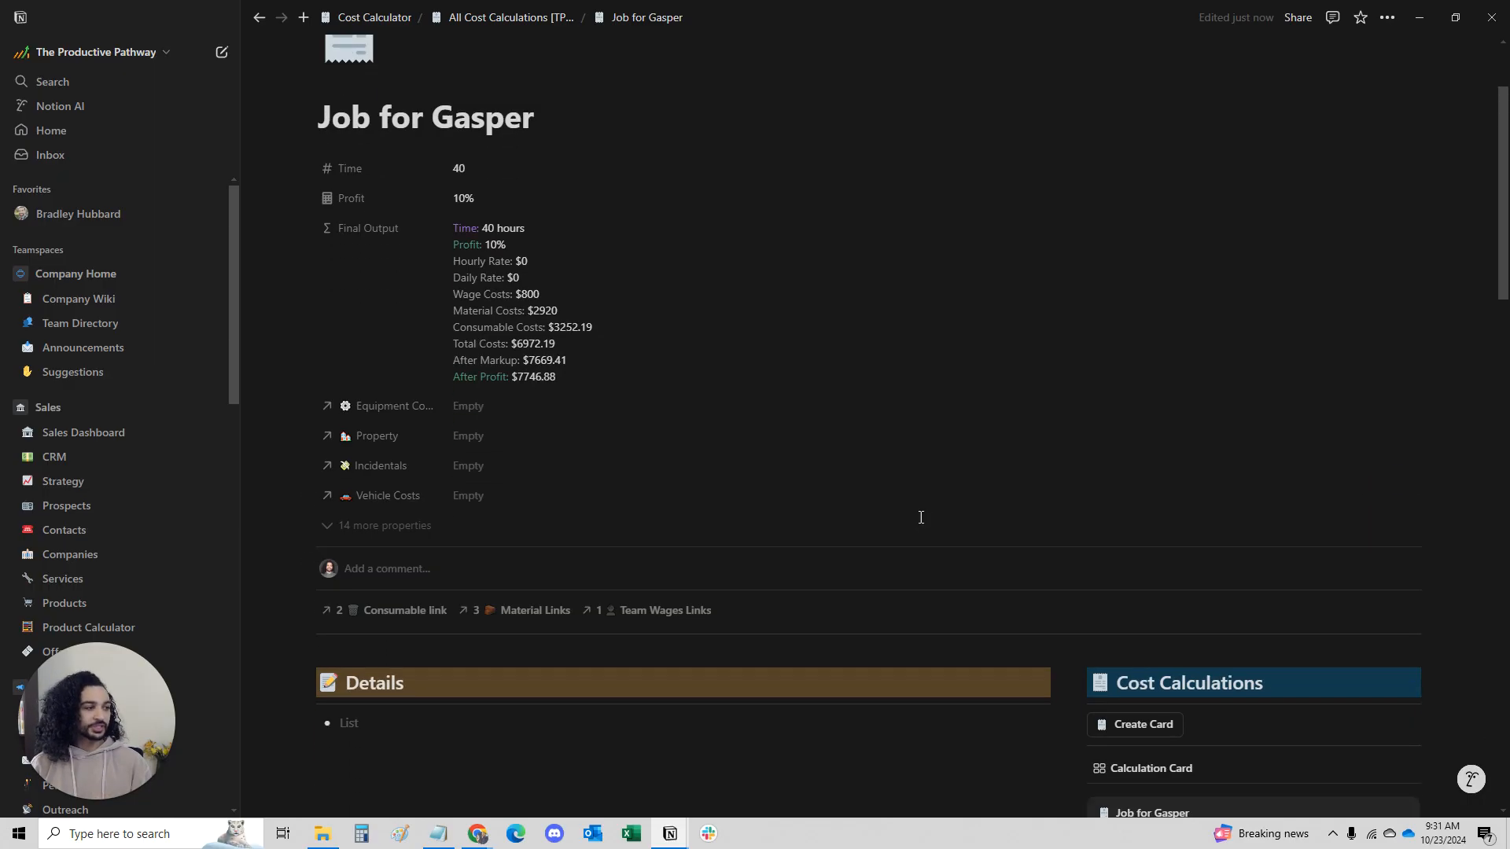
{"action": "scroll", "coordinate": [919, 523], "scroll_direction": "up", "scroll_amount": 6}
{"action": "scroll", "coordinate": [919, 523], "scroll_direction": "down", "scroll_amount": 13}
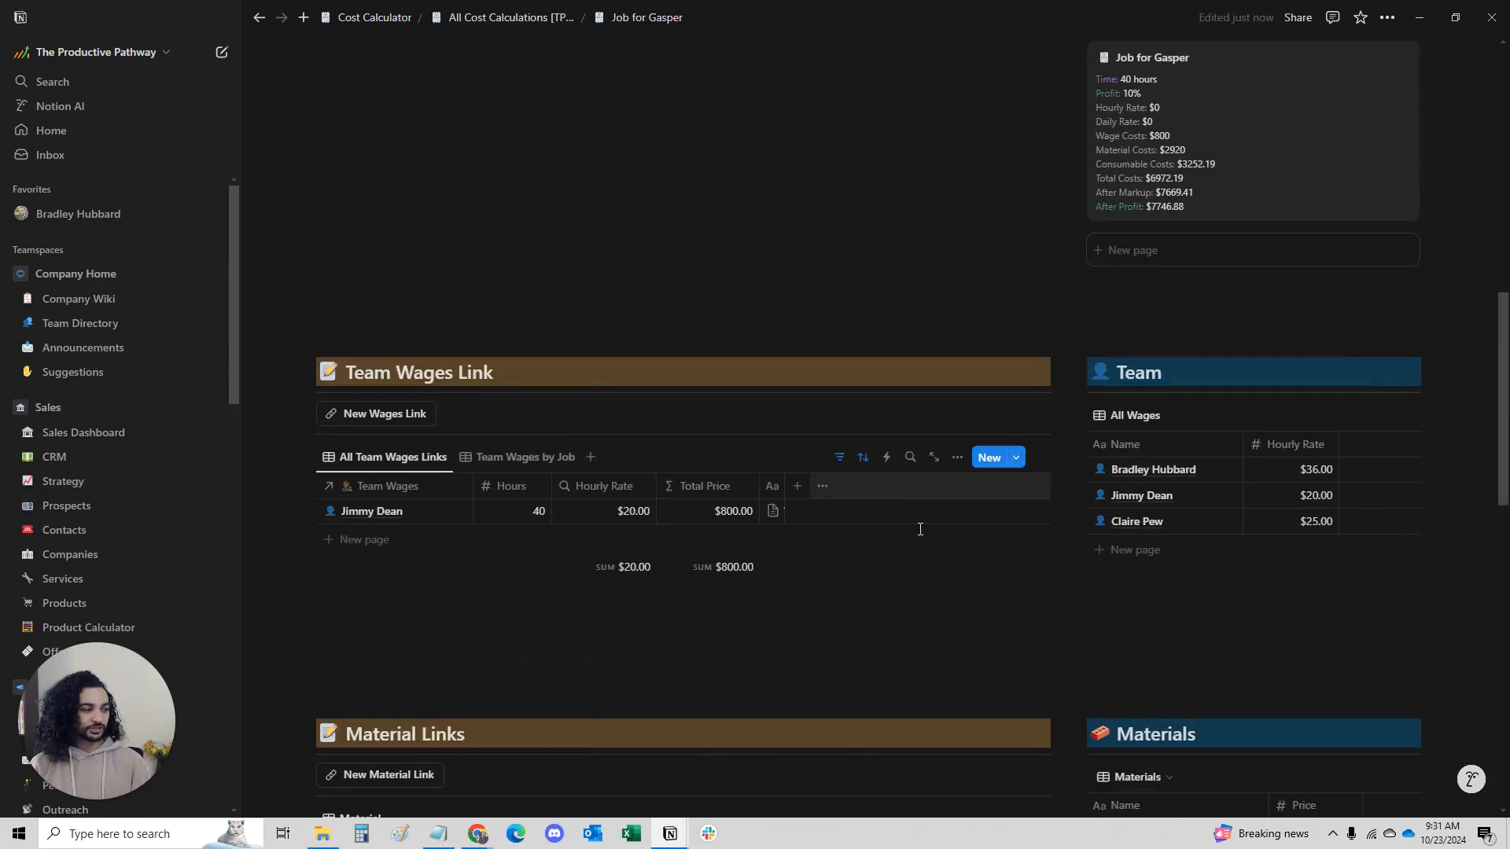
{"action": "scroll", "coordinate": [802, 515], "scroll_direction": "up", "scroll_amount": 2}
{"action": "left_click", "coordinate": [301, 309]}
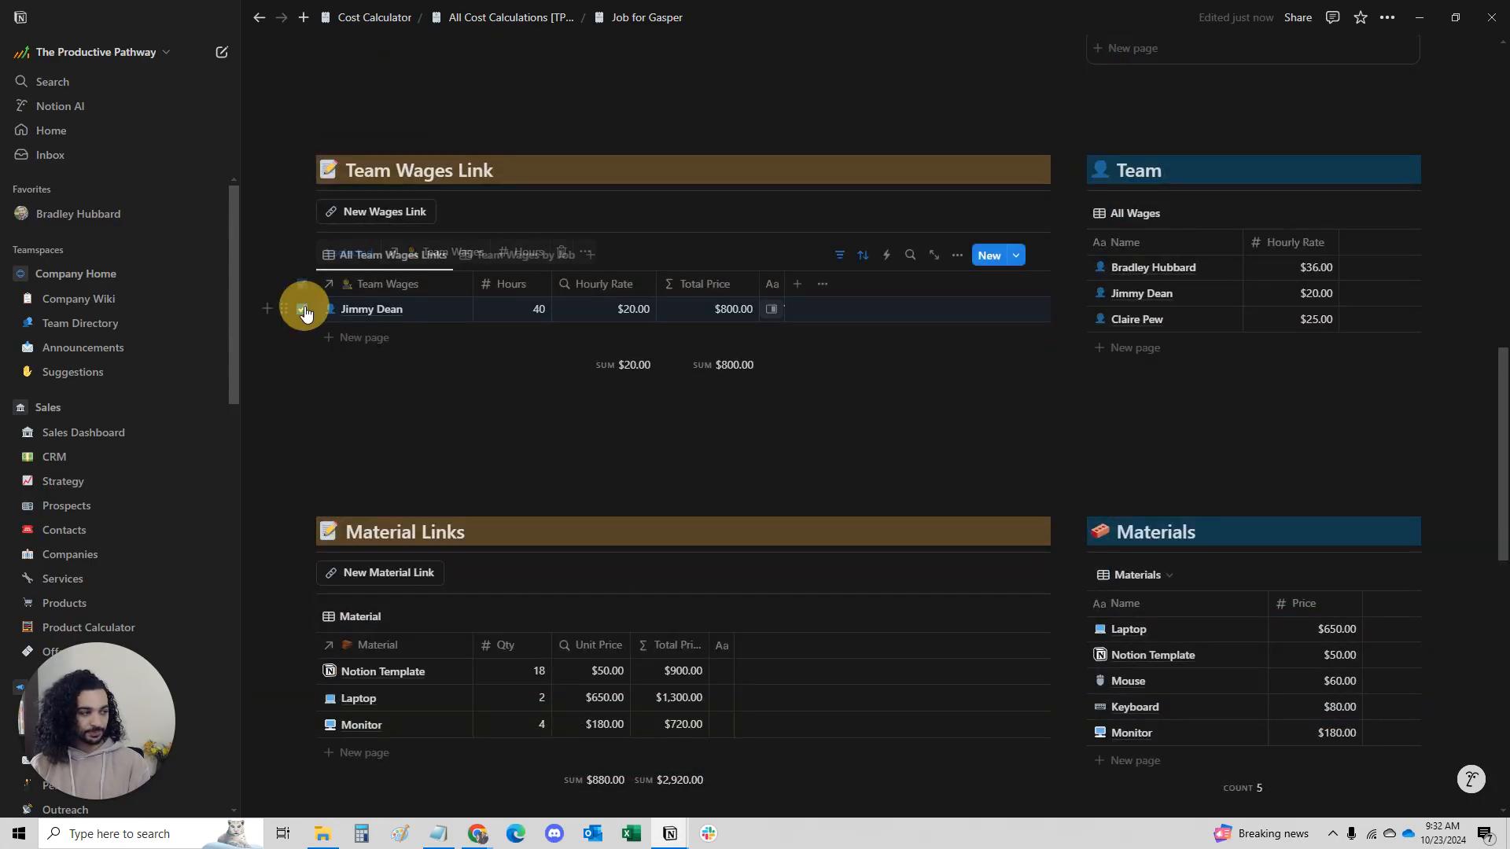
{"action": "key", "text": "Delete"}
{"action": "scroll", "coordinate": [280, 357], "scroll_direction": "down", "scroll_amount": 4}
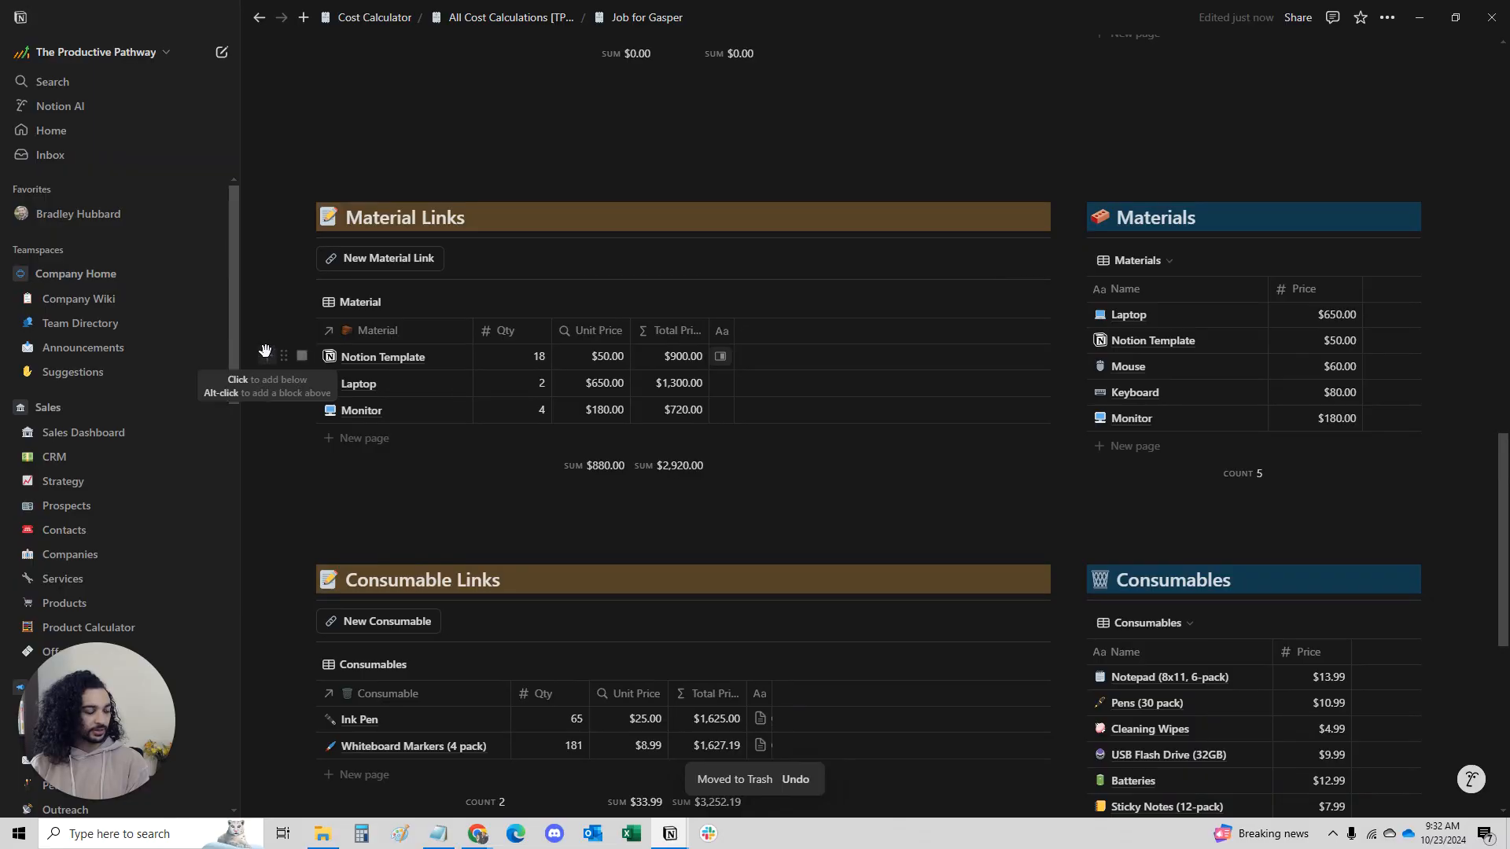
{"action": "left_click", "coordinate": [795, 779]}
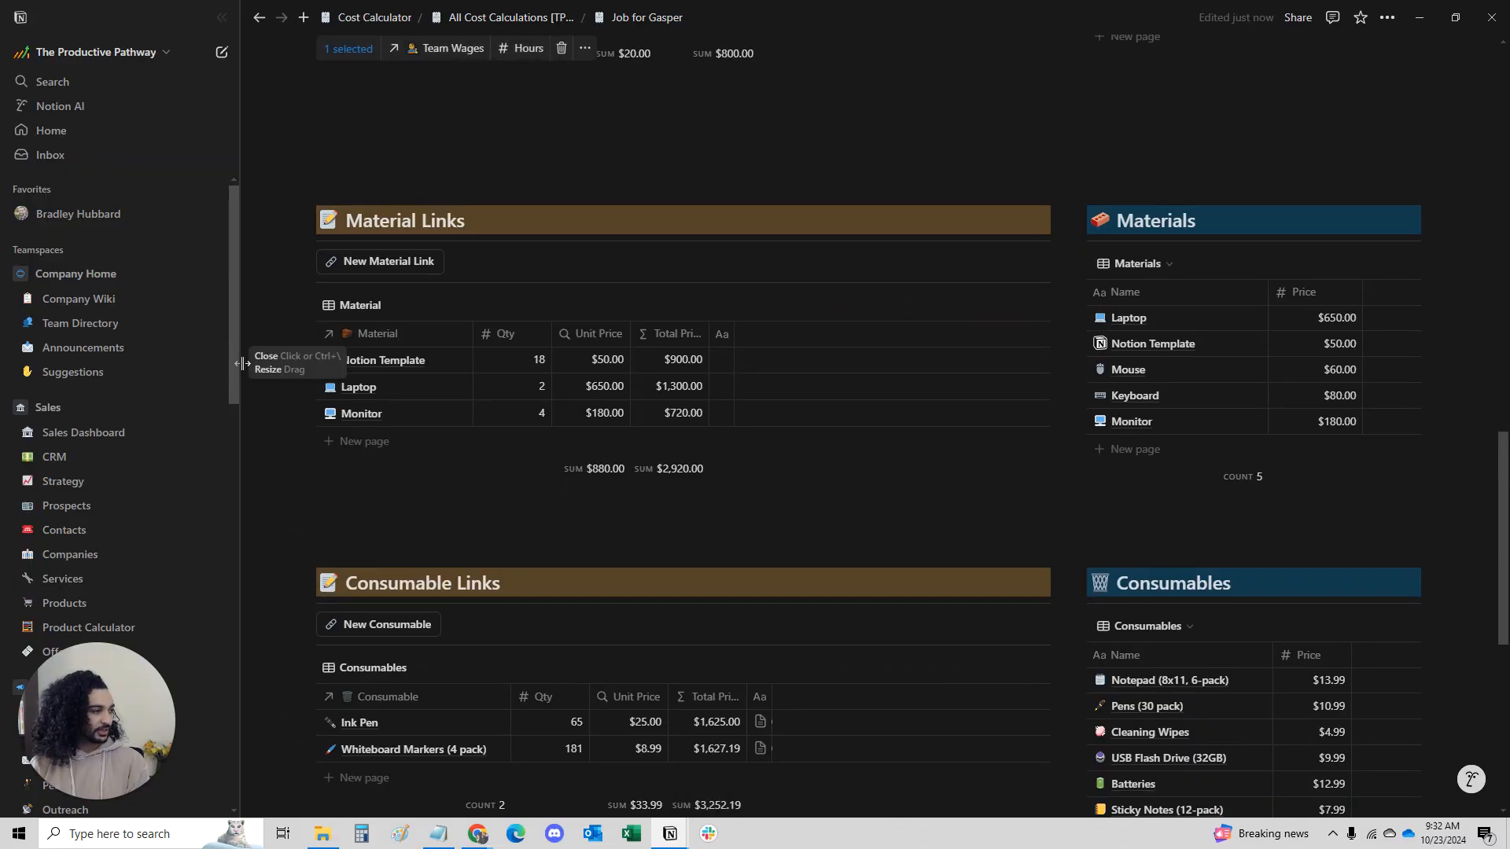
Delete all material links and consumable links from the job.
{"action": "left_click_drag", "start_coordinate": [301, 359], "coordinate": [471, 417]}
{"action": "key", "text": "Delete"}
{"action": "scroll", "coordinate": [415, 521], "scroll_direction": "down", "scroll_amount": 2}
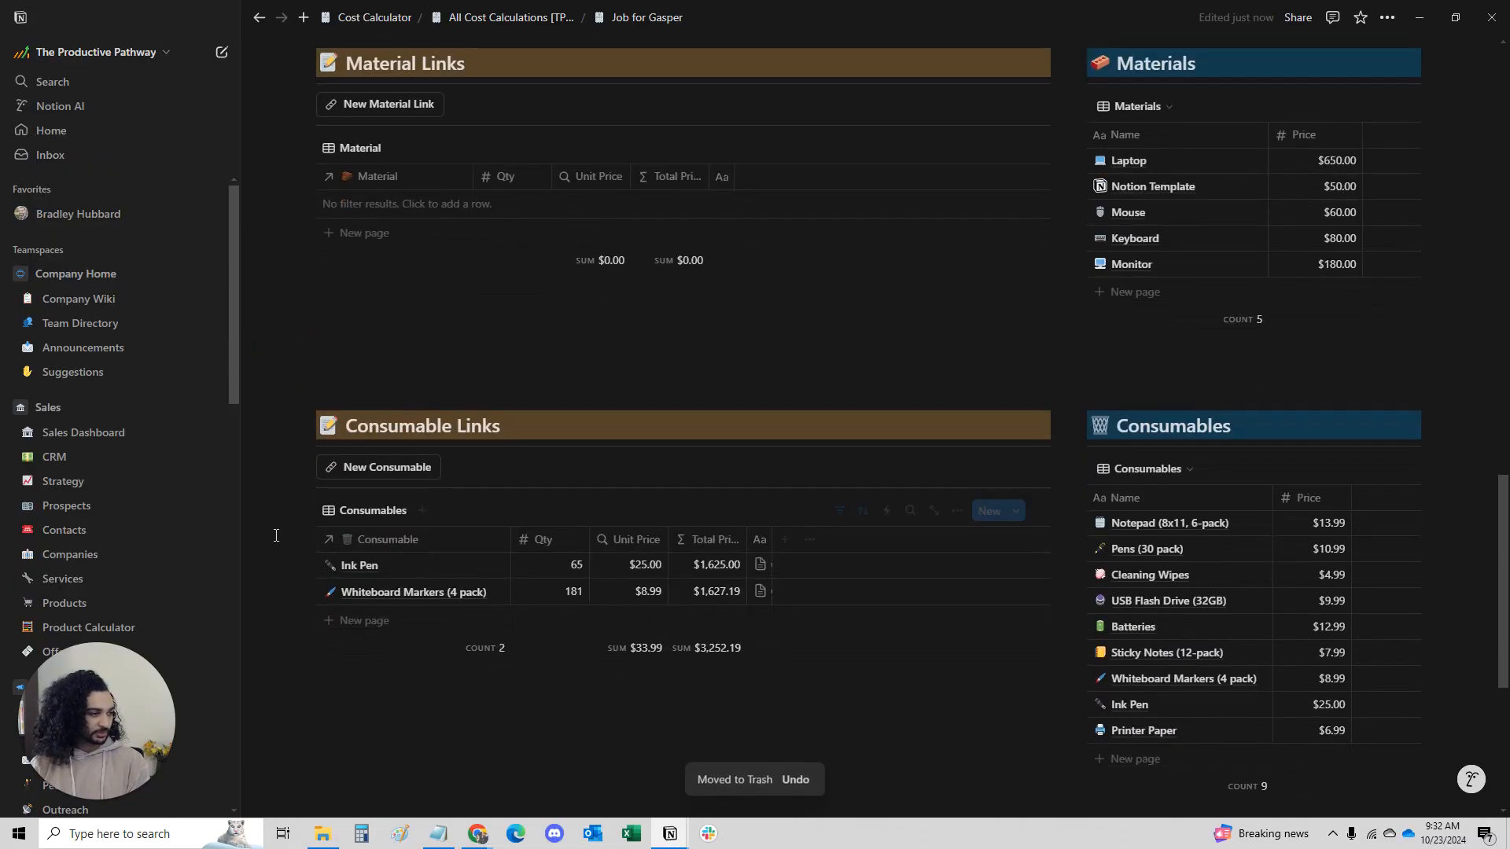
{"action": "left_click_drag", "start_coordinate": [283, 542], "coordinate": [482, 611]}
{"action": "key", "text": "Delete"}
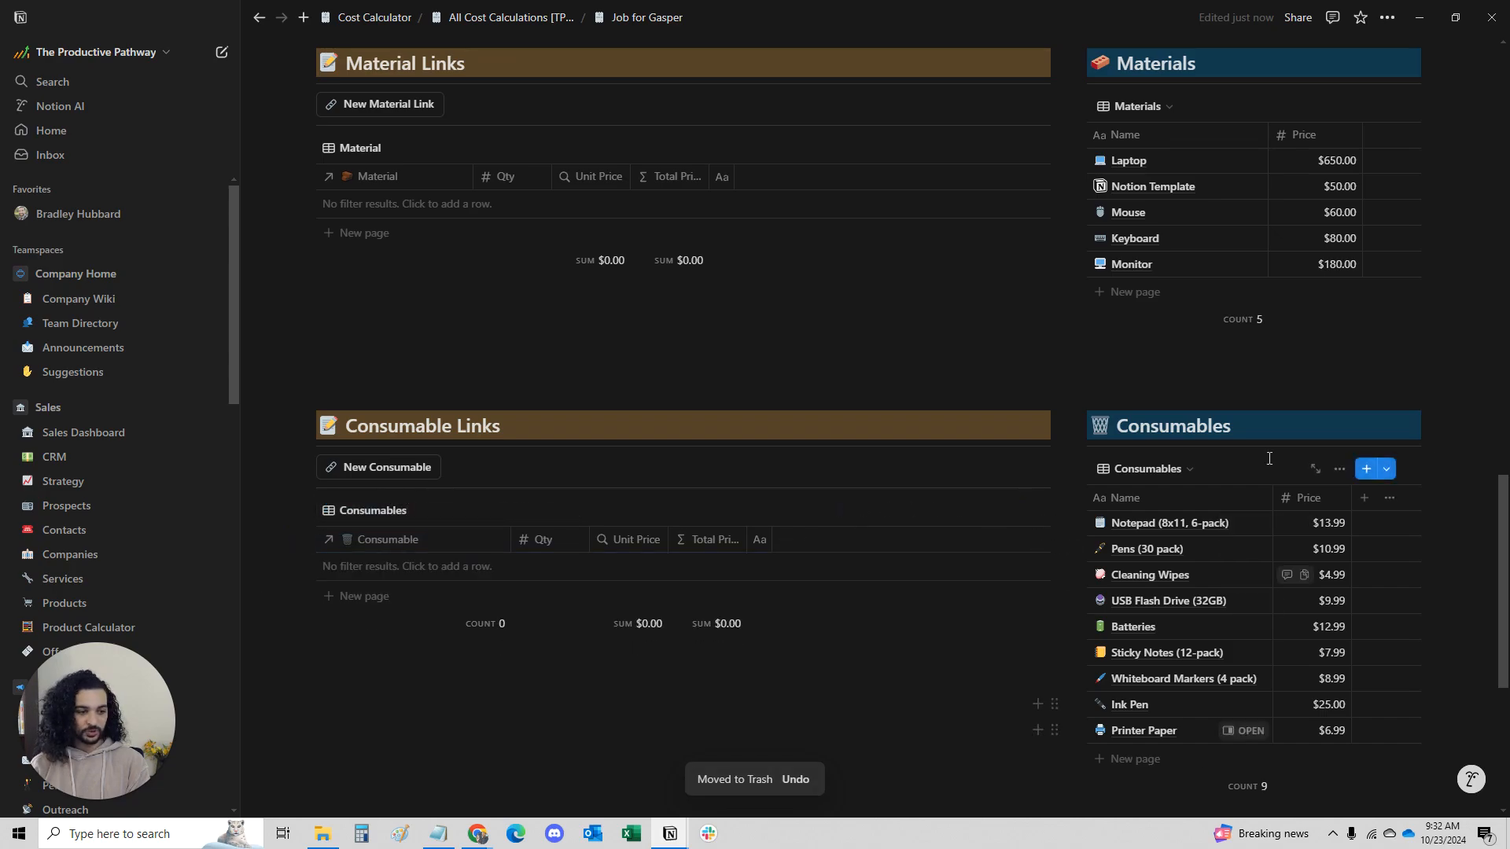
Set the hourly rate of the team member linked to the job to $210 and review the final output.
{"action": "scroll", "coordinate": [531, 508], "scroll_direction": "up", "scroll_amount": 9}
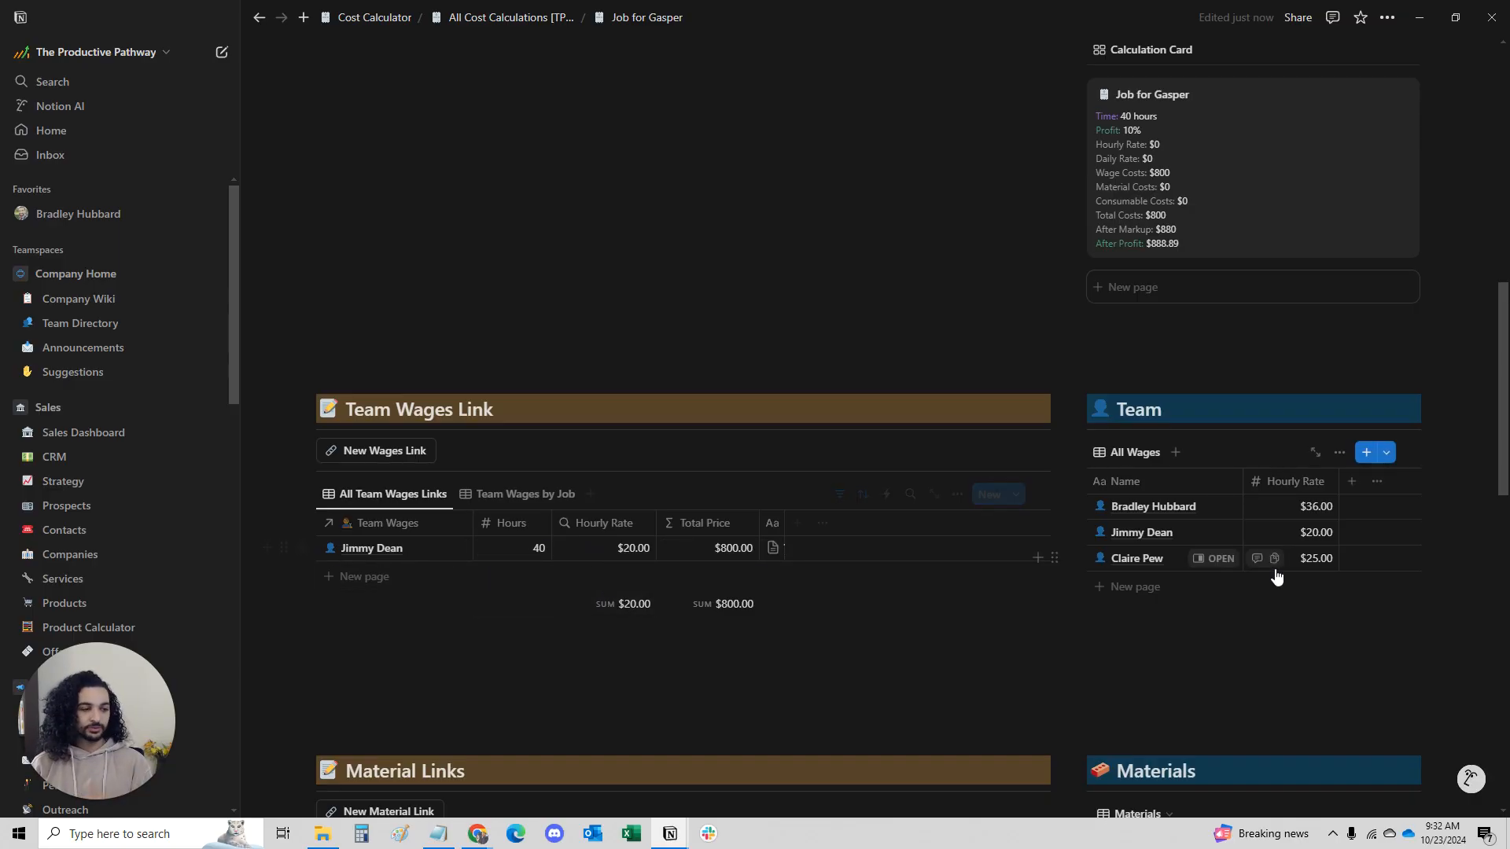
{"action": "left_click", "coordinate": [1314, 536]}
{"action": "double_click", "coordinate": [1402, 533]}
{"action": "type", "text": "210"}
{"action": "left_click", "coordinate": [862, 427]}
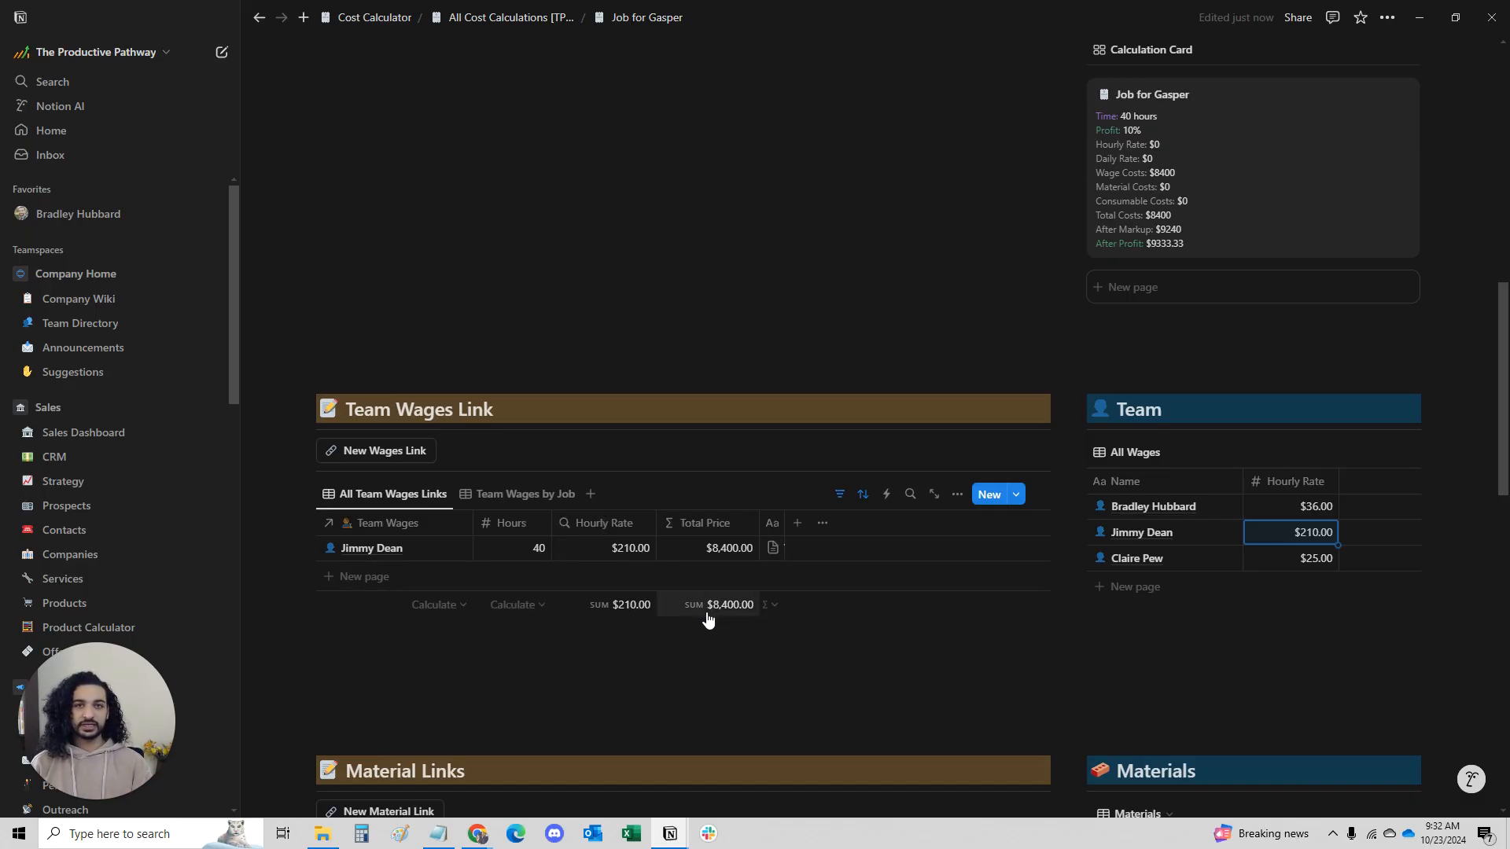
{"action": "scroll", "coordinate": [708, 620], "scroll_direction": "up", "scroll_amount": 8}
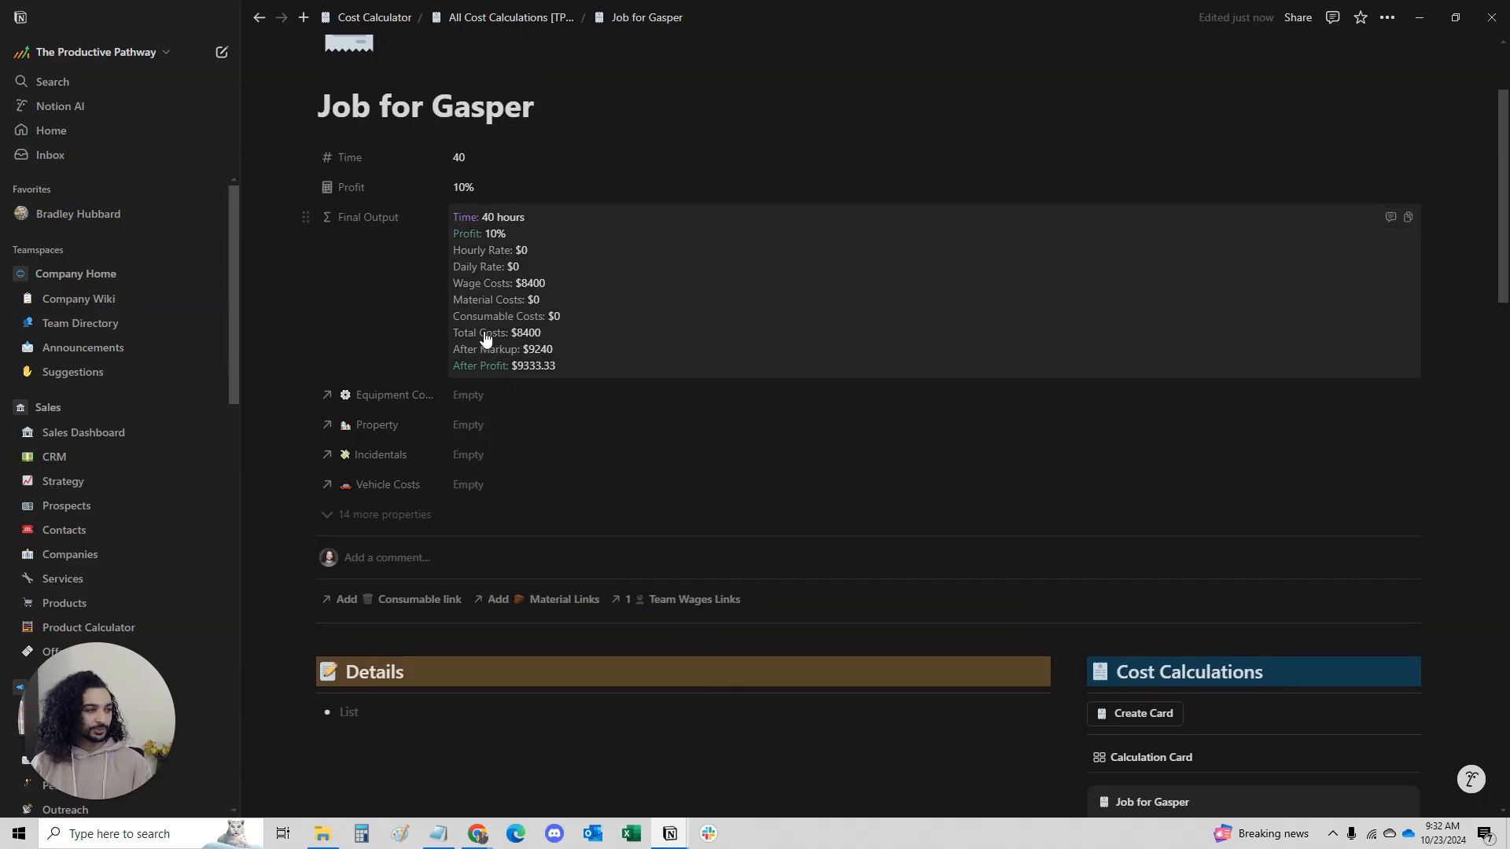